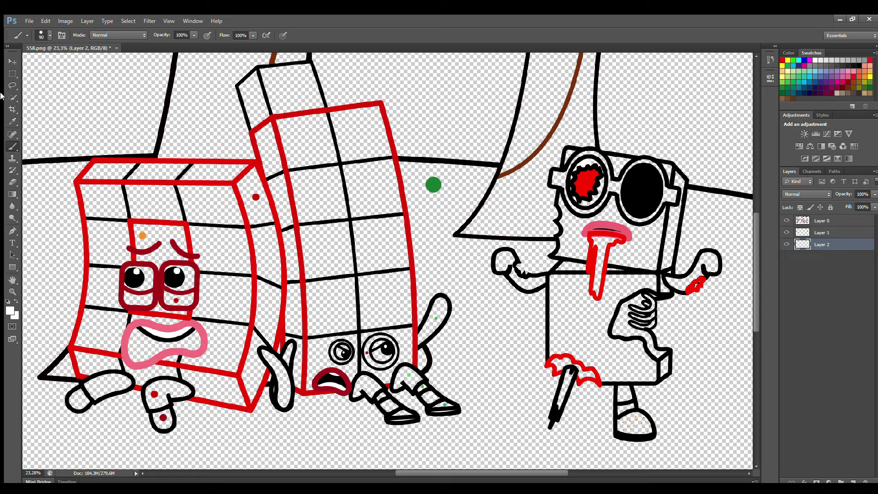
- Fill the left lens of the orange character's sunglasses black around its red splatter on Layer 2
left_click(592, 205, "alt")
mouse_move(576, 192)
left_mouse_down()
mouse_move(595, 201)
mouse_move(601, 180)
mouse_move(590, 162)
left_mouse_up()
- On Layer 0, paint the injured arm of the sunglasses character and the drip from its mouth with the sampled bright red
left_click(699, 283, "alt")
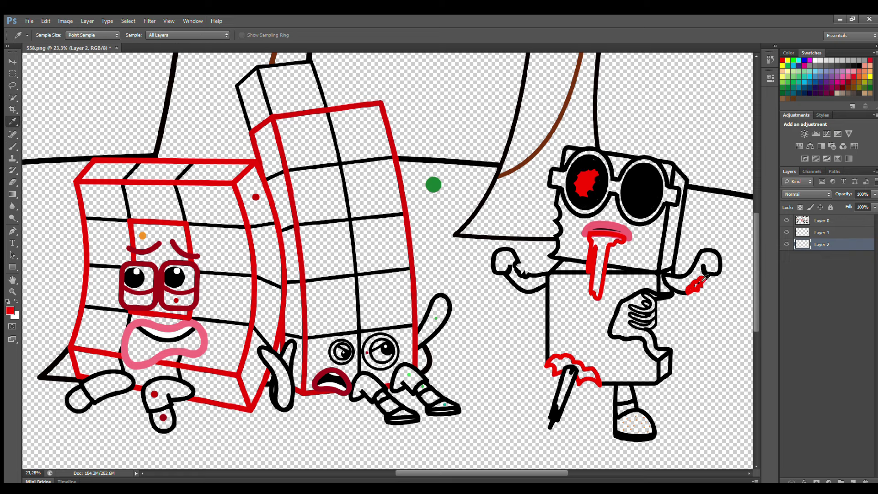
left_click(819, 220)
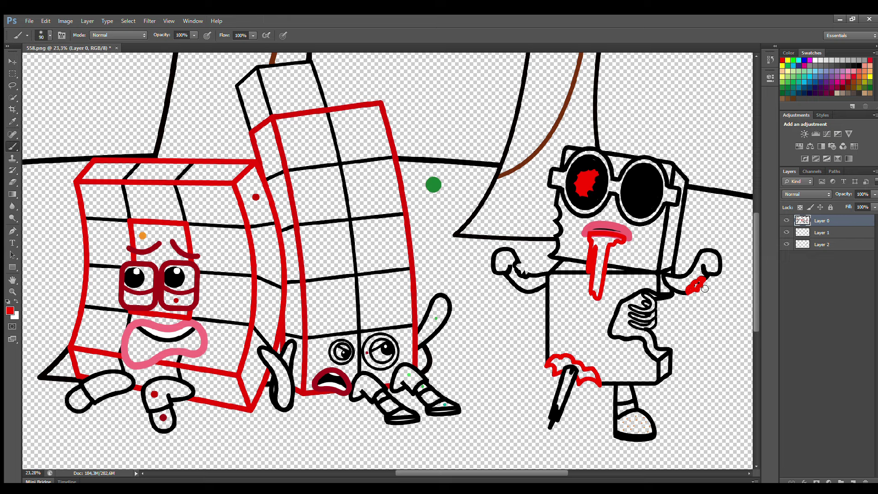
left_click_drag(519, 270, 517, 268)
key("i")
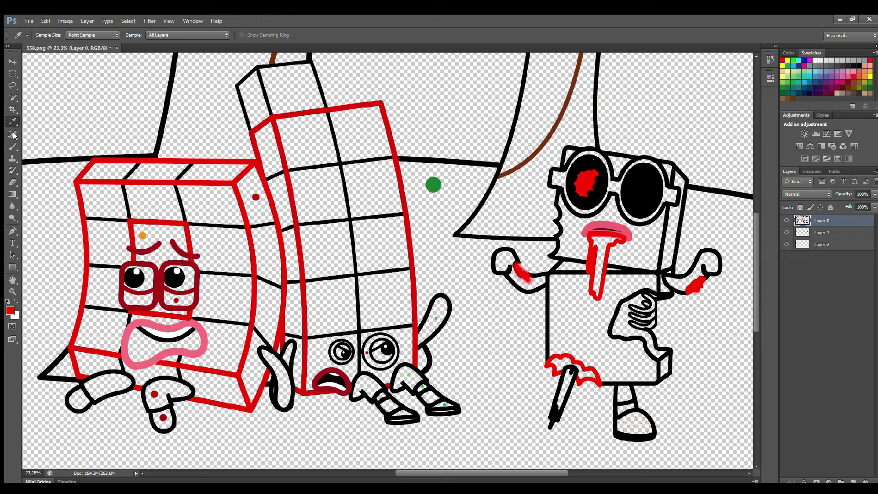
key("b")
mouse_move(596, 238)
left_mouse_down()
mouse_move(598, 287)
mouse_move(621, 239)
left_mouse_up()
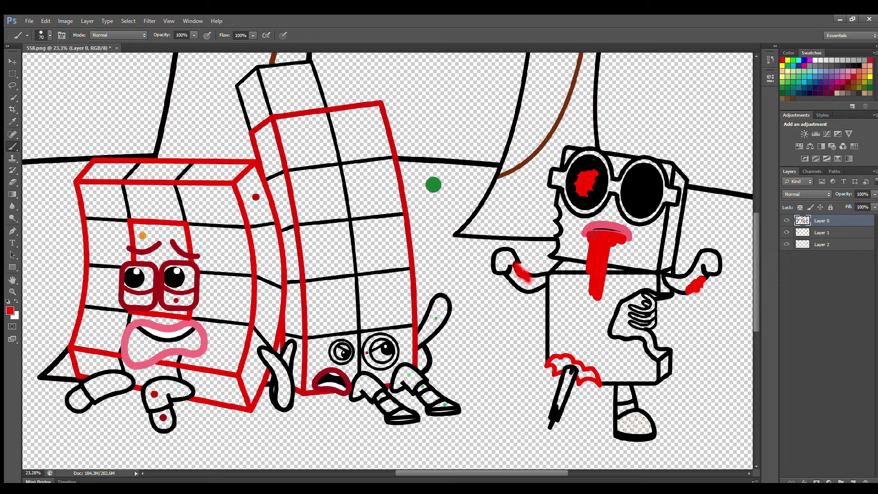
- On Layer 1, paint the exposed ribs white and fill the torn leg wound with bright red and dark red
left_click(824, 232)
left_click(811, 61)
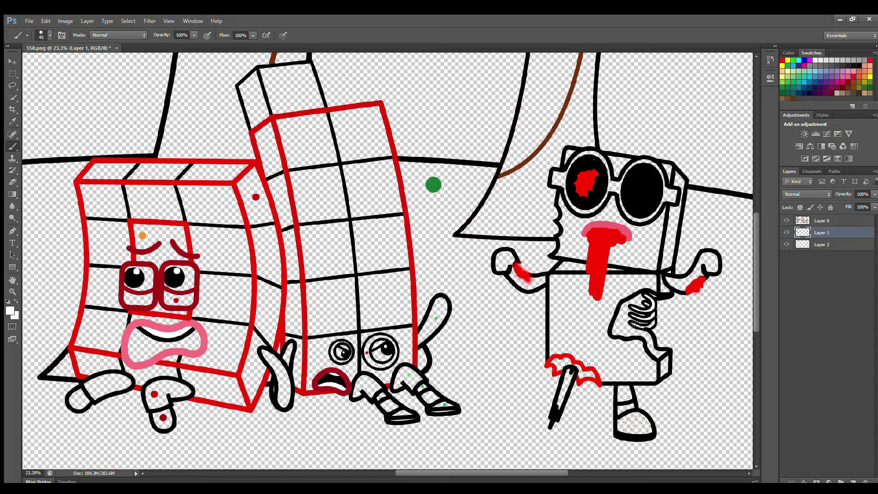
left_click(13, 122)
left_click(596, 256)
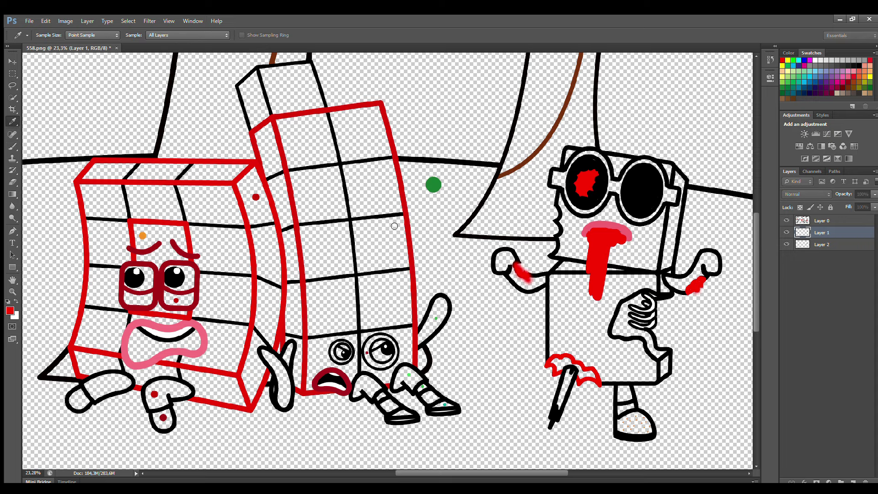
left_click(198, 277)
left_click(13, 146)
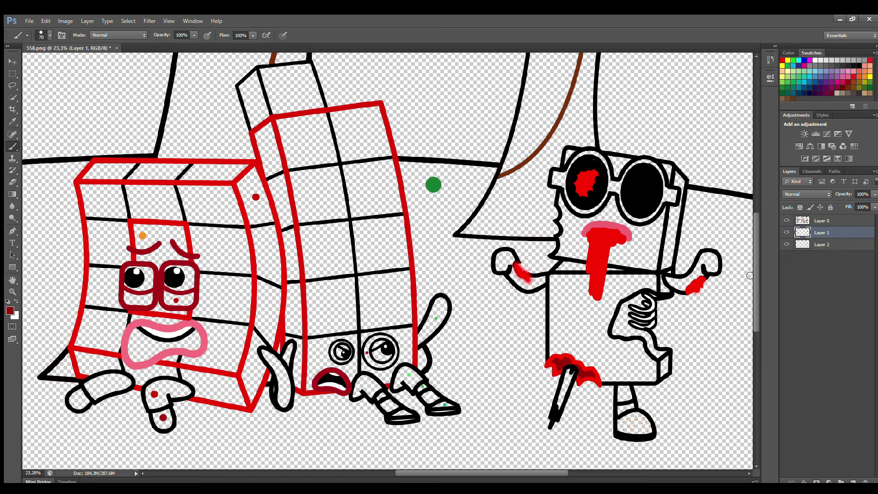
- Fill the belly wound around the ribs dark red on Layer 2 and paint the sock white with grey shading on Layer 1
key("alt+bracketleft")
mouse_move(654, 297)
left_mouse_down()
mouse_move(624, 310)
mouse_move(615, 332)
mouse_move(662, 353)
left_mouse_up()
left_click_drag(630, 315, 630, 313)
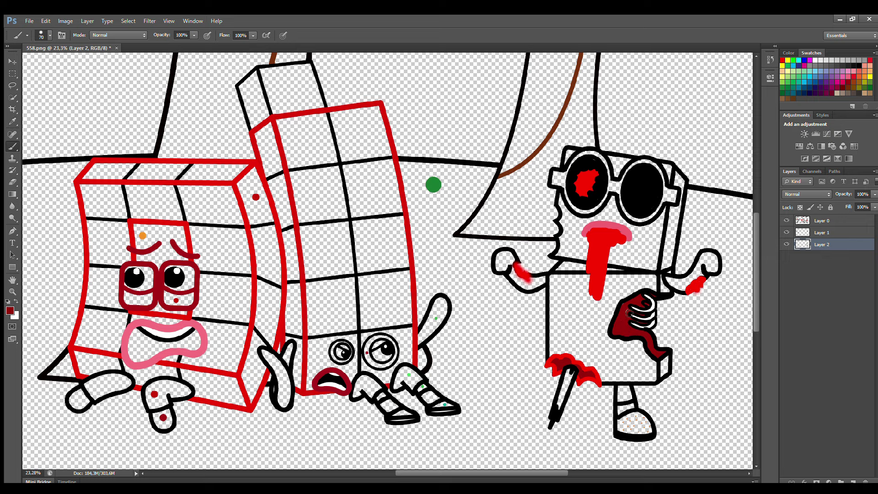
key("alt+bracketright")
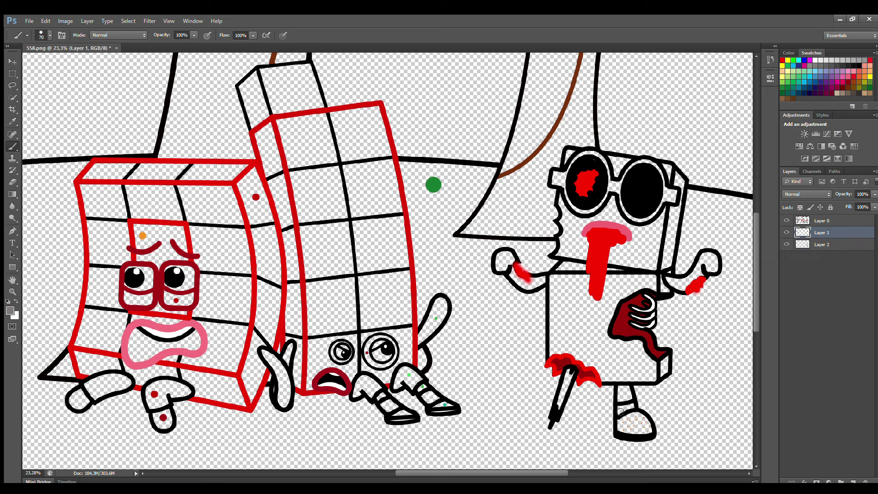
left_click(816, 60)
- Color the sunglasses character's arms, upper leg and glasses frame purple on Layer 2
left_click(827, 245)
key("bracketright")
key("bracketright")
mouse_move(671, 281)
left_mouse_down()
mouse_move(706, 258)
mouse_move(717, 269)
mouse_move(674, 286)
left_mouse_up()
mouse_move(544, 283)
left_mouse_down()
mouse_move(520, 282)
mouse_move(508, 257)
left_mouse_up()
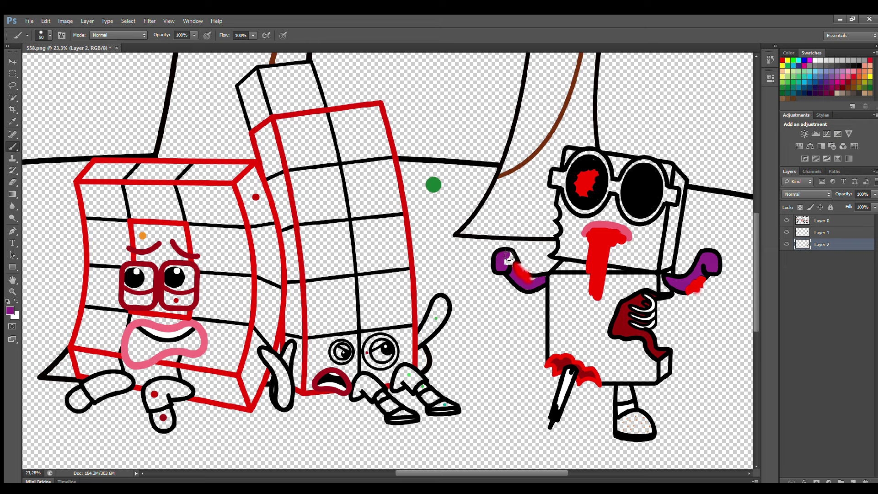
mouse_move(619, 388)
left_mouse_down()
mouse_move(621, 398)
mouse_move(629, 391)
left_mouse_up()
mouse_move(552, 189)
left_mouse_down()
mouse_move(576, 209)
mouse_move(596, 210)
mouse_move(611, 175)
mouse_move(602, 158)
mouse_move(588, 157)
mouse_move(566, 175)
left_mouse_up()
mouse_move(618, 184)
left_mouse_down()
mouse_move(658, 170)
mouse_move(674, 201)
mouse_move(666, 197)
mouse_move(654, 217)
mouse_move(629, 215)
mouse_move(618, 192)
left_mouse_up()
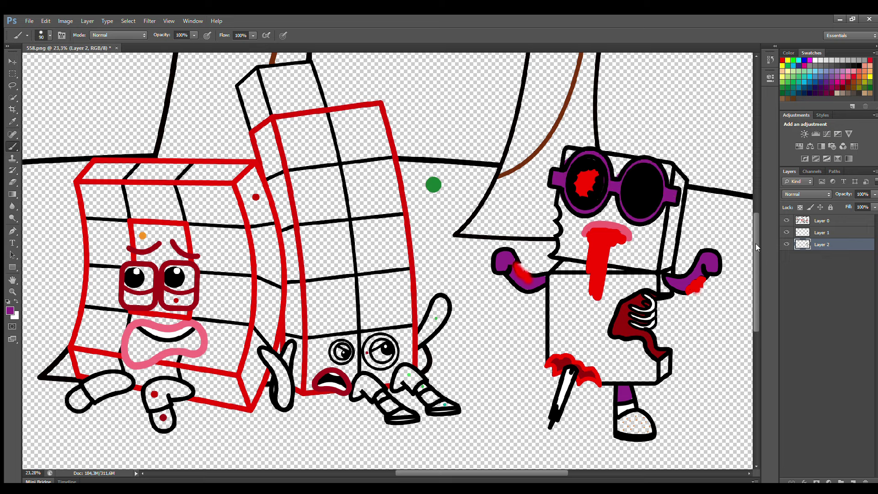
- Add a new layer and fill the sunglasses character's front head, front body and shoe with orange
left_click(853, 482)
key("bracketright")
key("bracketright")
mouse_move(571, 167)
left_mouse_down()
mouse_move(570, 247)
mouse_move(631, 263)
mouse_move(668, 197)
mouse_move(644, 170)
mouse_move(607, 196)
mouse_move(633, 238)
mouse_move(622, 215)
left_mouse_up()
key("bracketright")
mouse_move(569, 305)
left_mouse_down()
mouse_move(574, 362)
mouse_move(612, 380)
mouse_move(658, 384)
mouse_move(639, 349)
mouse_move(655, 290)
mouse_move(615, 290)
mouse_move(613, 357)
left_mouse_up()
key("bracketleft")
left_click_drag(632, 428, 638, 423)
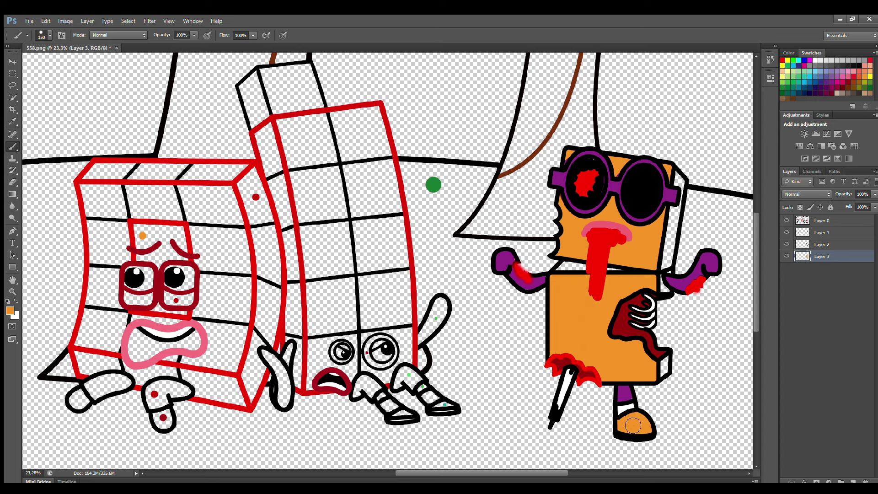
- Add another layer and fill the side and top faces of the head and body with darker orange
left_click(853, 481)
key("i")
key("b")
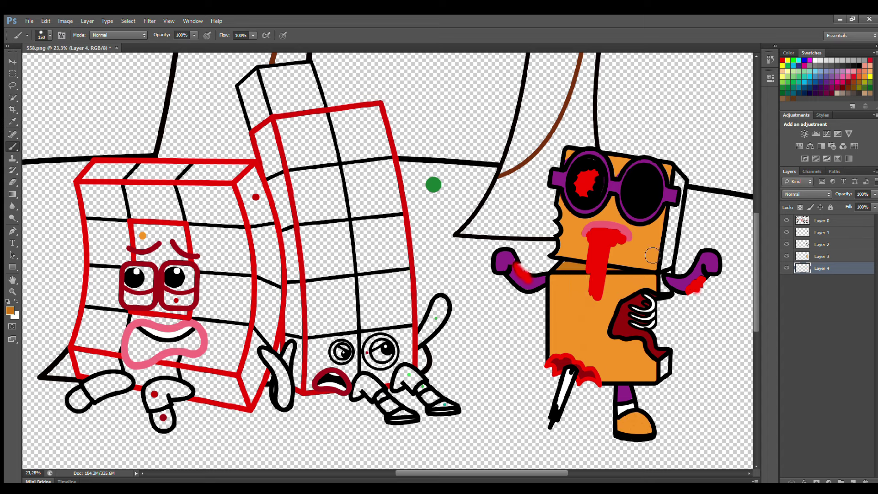
left_click_drag(680, 178, 662, 376)
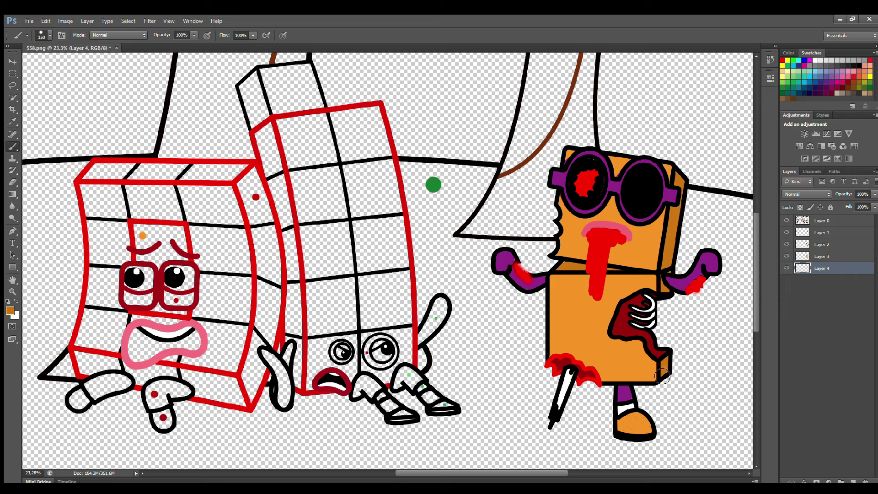
- On Layer 1, paint the tall block character's eyes and socks white and its arms and legs light green
left_click(830, 233)
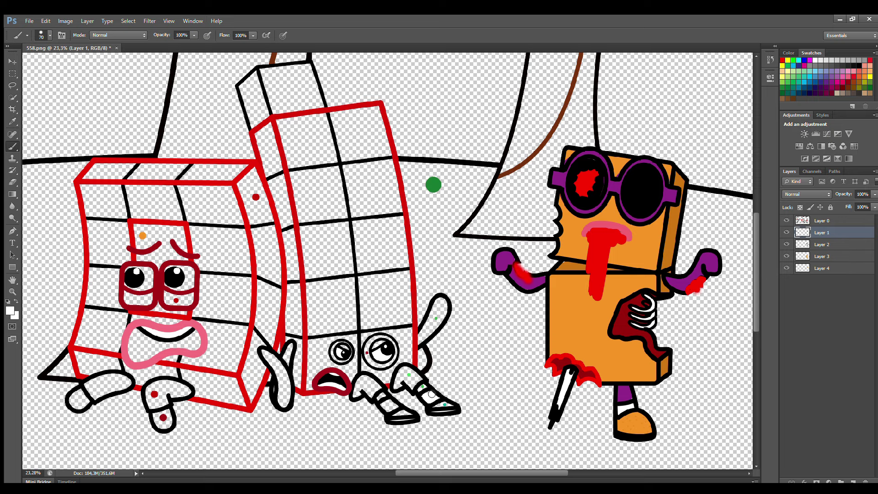
left_click(410, 374, "alt")
left_click_drag(397, 384, 411, 376)
mouse_move(420, 335)
left_mouse_down()
mouse_move(445, 309)
mouse_move(426, 334)
left_mouse_up()
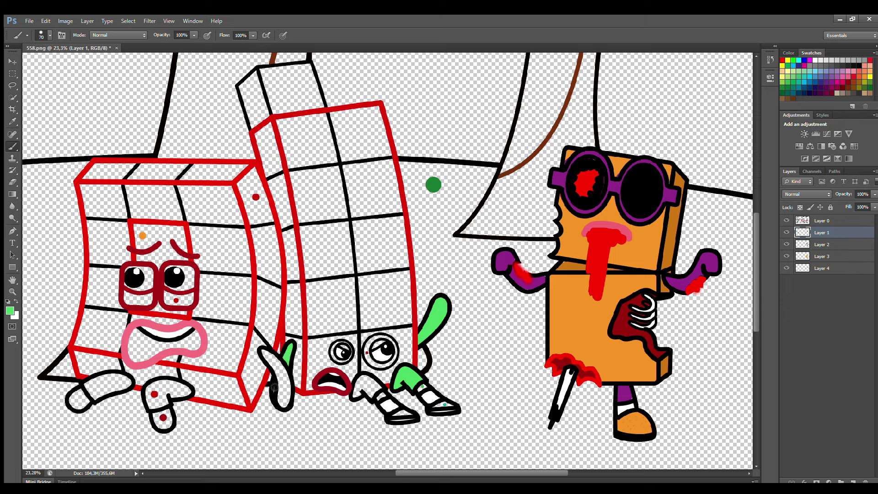
mouse_move(357, 393)
left_mouse_down()
mouse_move(373, 383)
mouse_move(362, 389)
left_mouse_up()
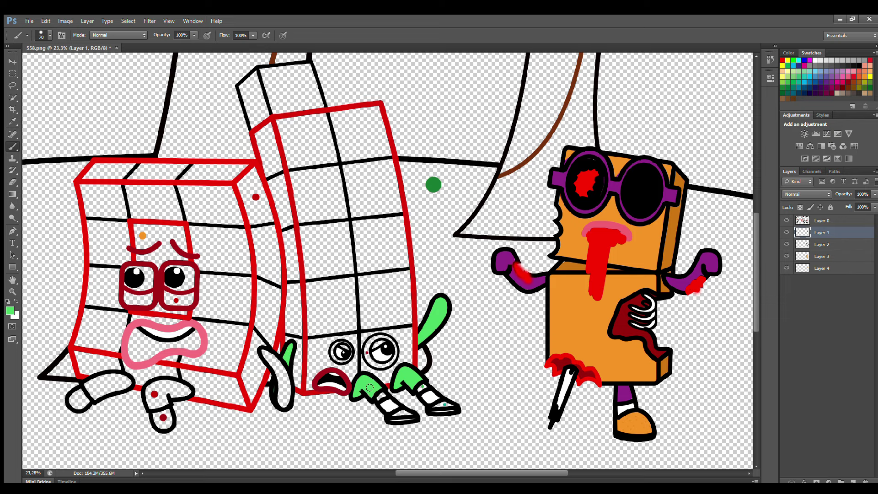
- On Layer 2, shade the tall block character's trouser cuffs darker green and fill its shoes teal
left_click(829, 246)
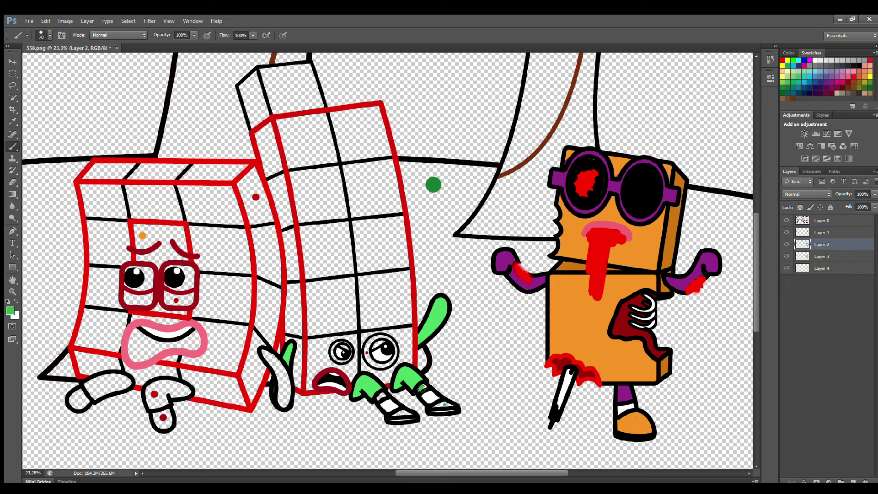
left_click(445, 404, "alt")
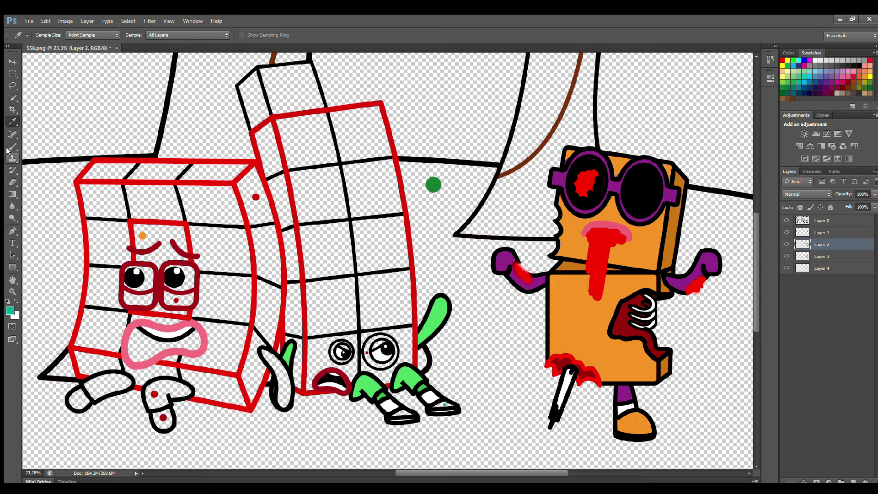
left_click_drag(393, 415, 406, 414)
- Color the rims around the tall block character's eyes dark red on Layer 2
key("i")
key("b")
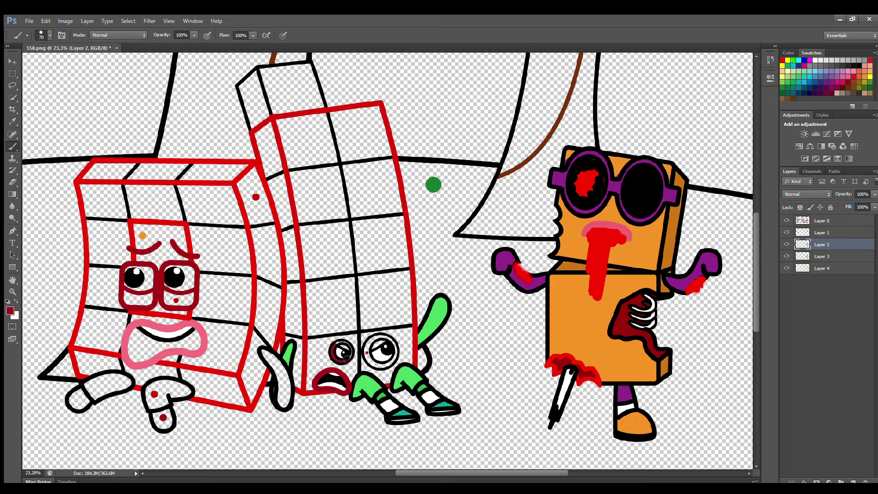
left_click_drag(367, 352, 368, 352)
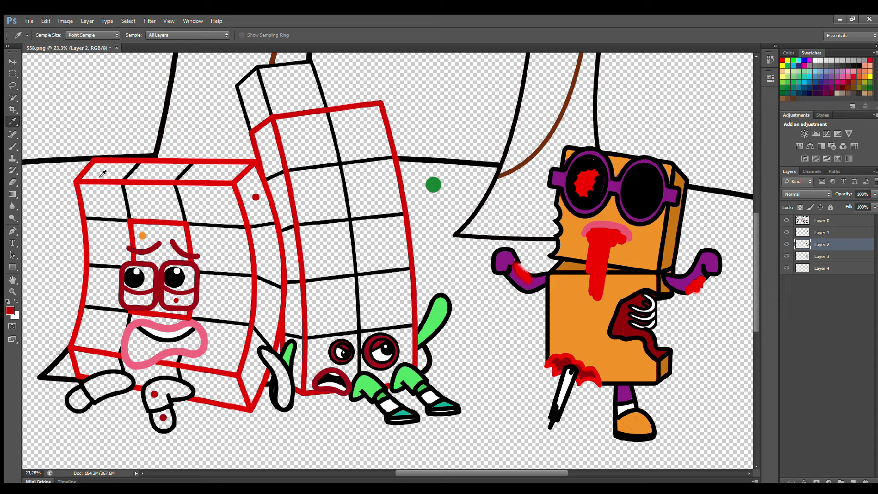
- Fill the tall block character's side face and the single block on its top with deep red on Layer 2
mouse_move(272, 130)
left_mouse_down()
mouse_move(266, 154)
mouse_move(292, 252)
mouse_move(301, 386)
mouse_move(298, 279)
mouse_move(273, 139)
mouse_move(282, 183)
left_mouse_up()
scroll(521, 260, "up", 2)
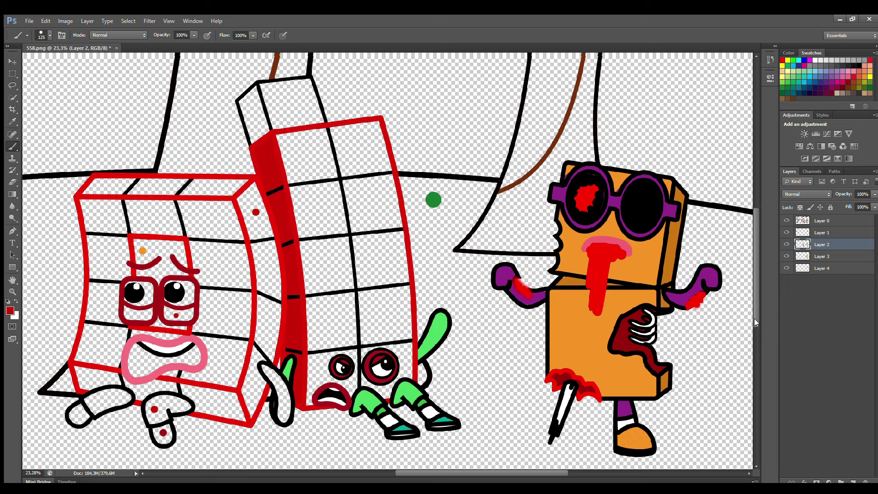
mouse_move(268, 103)
left_mouse_down()
mouse_move(275, 131)
mouse_move(323, 140)
mouse_move(311, 104)
mouse_move(278, 107)
mouse_move(283, 130)
mouse_move(258, 115)
mouse_move(247, 121)
mouse_move(257, 155)
mouse_move(255, 117)
left_mouse_up()
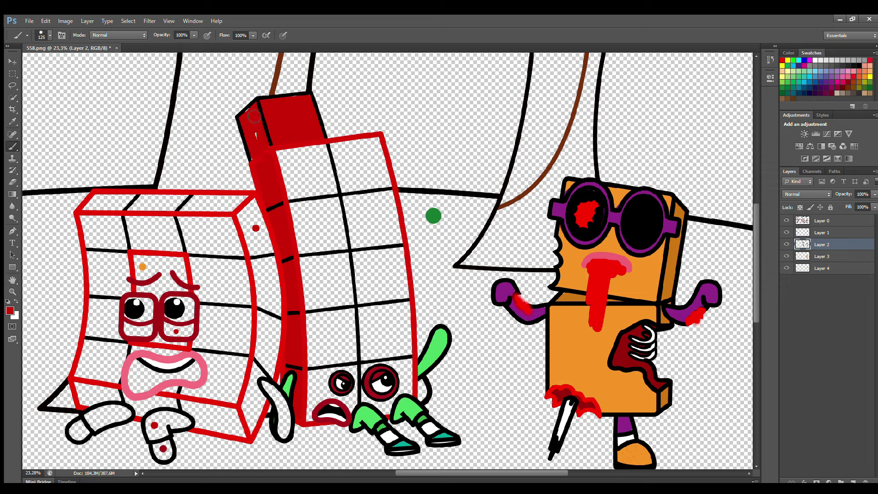
- Fill the tall block character's front squares white on Layer 3 with a large brush
left_click(822, 256)
key("x")
key("bracketright")
key("bracketright")
key("bracketright")
mouse_move(286, 152)
left_mouse_down()
mouse_move(320, 423)
mouse_move(408, 392)
mouse_move(378, 151)
mouse_move(323, 185)
mouse_move(345, 343)
mouse_move(367, 270)
mouse_move(355, 384)
left_mouse_up()
key("bracketright")
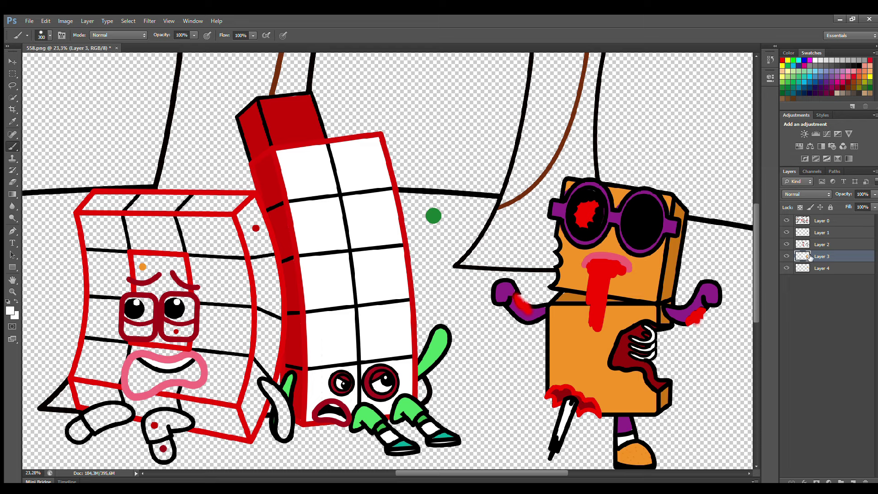
- On Layer 1, fill the lower parts of the wide block character's glasses lenses with the sampled red
left_click(812, 233)
left_click(12, 121)
left_click(177, 331)
key("b")
key("bracketleft")
key("bracketleft")
left_click_drag(163, 332, 193, 330)
mouse_move(130, 332)
left_mouse_down()
mouse_move(154, 332)
mouse_move(135, 333)
left_mouse_up()
- Fill the inside of the wide block character's mouth black on Layer 1
key("d")
left_click(13, 147)
mouse_move(133, 364)
left_mouse_down()
mouse_move(135, 389)
mouse_move(201, 379)
mouse_move(186, 373)
mouse_move(143, 389)
left_mouse_up()
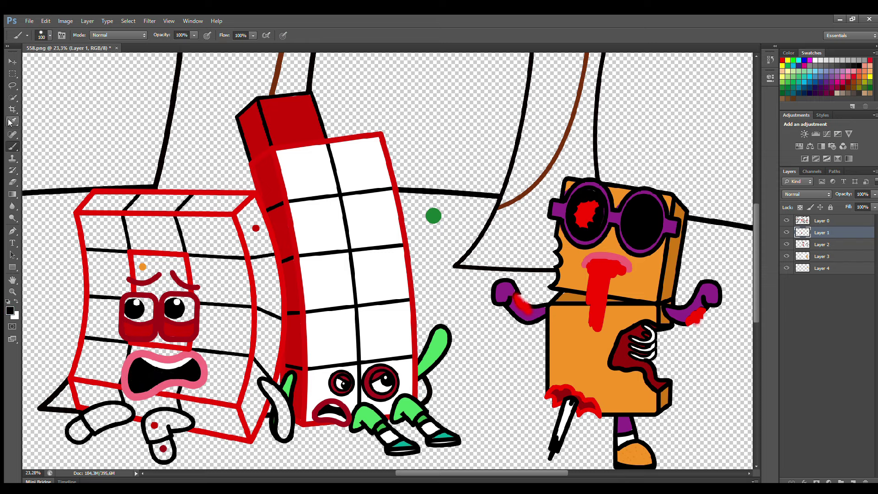
- Color the wide block character's legs red and its shoes and arm dark red on Layer 1
left_click(13, 122)
left_click(154, 425)
left_click(12, 146)
mouse_move(153, 436)
left_mouse_down()
mouse_move(160, 419)
mouse_move(184, 421)
mouse_move(167, 430)
left_mouse_up()
mouse_move(86, 416)
left_mouse_down()
mouse_move(128, 414)
mouse_move(85, 432)
left_mouse_up()
left_click_drag(159, 448, 171, 444)
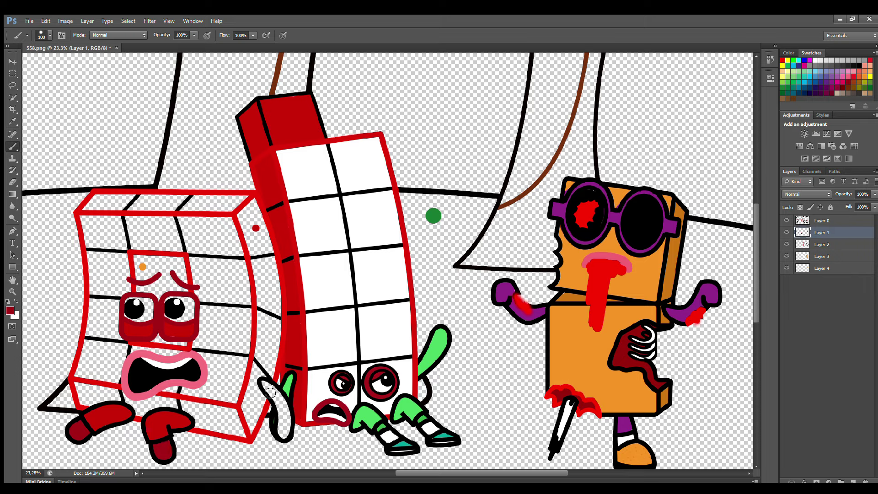
mouse_move(270, 392)
left_mouse_down()
mouse_move(280, 423)
mouse_move(286, 411)
left_mouse_up()
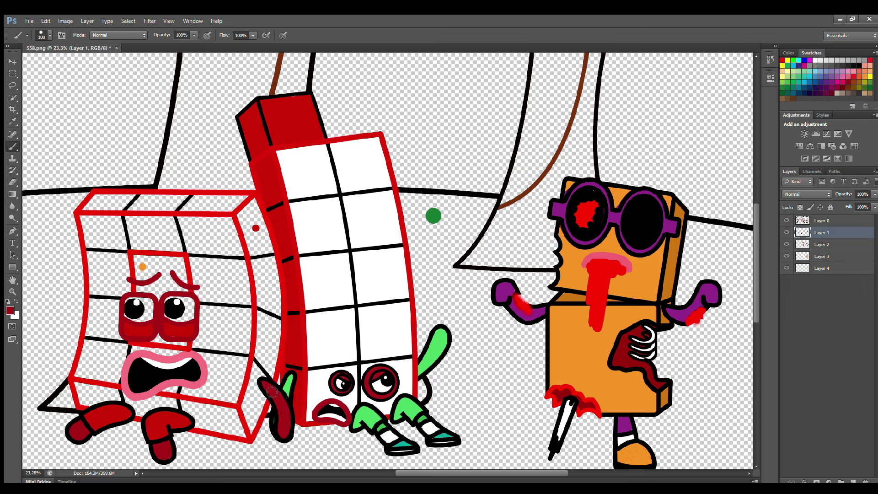
- Fill the wide block character's central face panel with the sampled orange on Layer 1
left_click(143, 266, "alt")
mouse_move(136, 256)
left_mouse_down()
mouse_move(157, 296)
mouse_move(186, 292)
mouse_move(183, 265)
mouse_move(146, 261)
mouse_move(150, 285)
left_mouse_up()
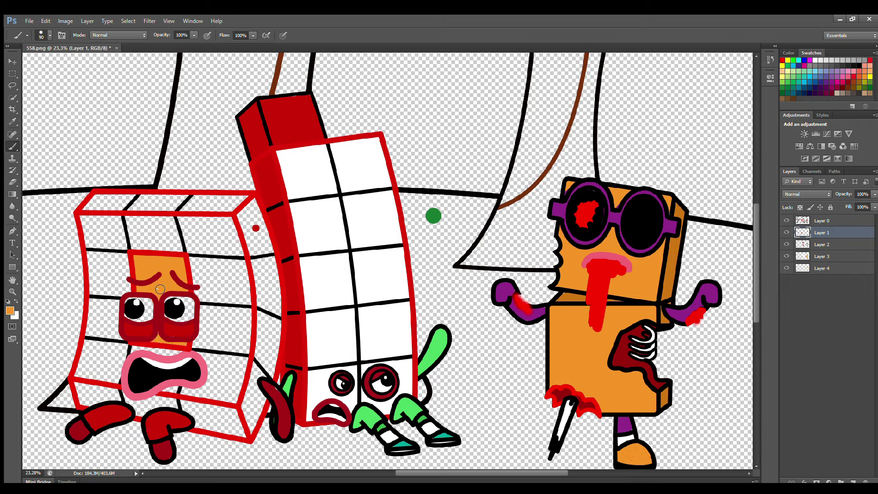
- Fill the wide block character's side, top and bottom bands with deep red on Layer 2
left_click(821, 245)
left_click(256, 228, "alt")
key("bracketright")
key("bracketright")
mouse_move(255, 205)
left_mouse_down()
mouse_move(265, 320)
mouse_move(250, 432)
mouse_move(281, 341)
mouse_move(261, 216)
mouse_move(275, 297)
mouse_move(280, 290)
mouse_move(253, 409)
left_mouse_up()
mouse_move(81, 387)
left_mouse_down()
mouse_move(113, 412)
mouse_move(240, 434)
mouse_move(242, 419)
mouse_move(129, 396)
mouse_move(121, 403)
mouse_move(241, 426)
left_mouse_up()
mouse_move(89, 207)
left_mouse_down()
mouse_move(236, 207)
mouse_move(104, 208)
mouse_move(102, 337)
mouse_move(197, 393)
mouse_move(149, 234)
mouse_move(208, 277)
mouse_move(211, 338)
mouse_move(110, 356)
left_mouse_up()
- Fill the wide block character's remaining front squares white on Layer 3
left_click(830, 258)
key("bracketright")
key("bracketright")
key("bracketright")
key("bracketright")
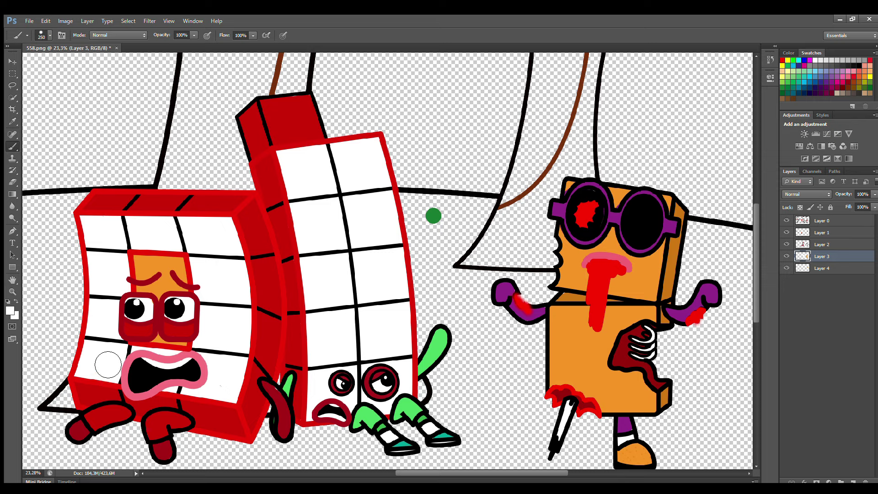
- Paint light blue tears in the eyes of both red block characters on Layer 0
left_click(821, 217)
left_click(816, 72)
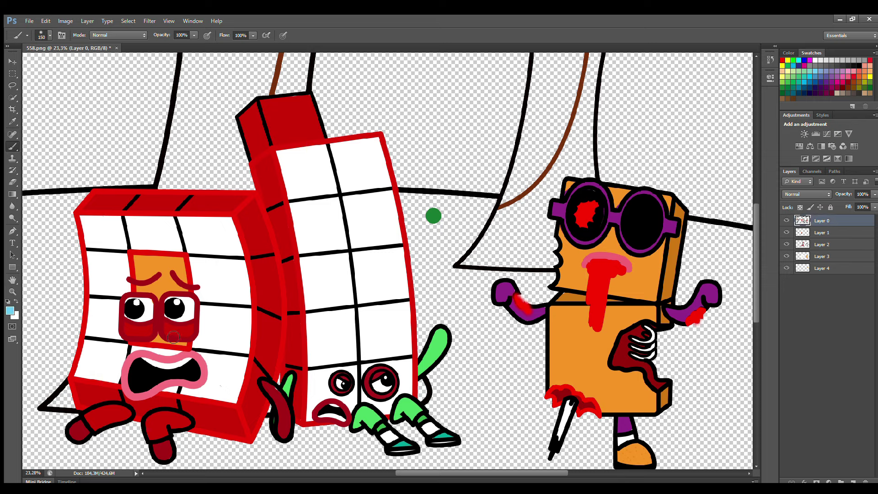
key("bracketleft")
key("bracketleft")
left_click_drag(168, 315, 188, 316)
left_click_drag(127, 317, 141, 319)
- On Layer 0, paint the spiky-glasses character's side wound and mouth drip with the sampled bright red
left_click(833, 231)
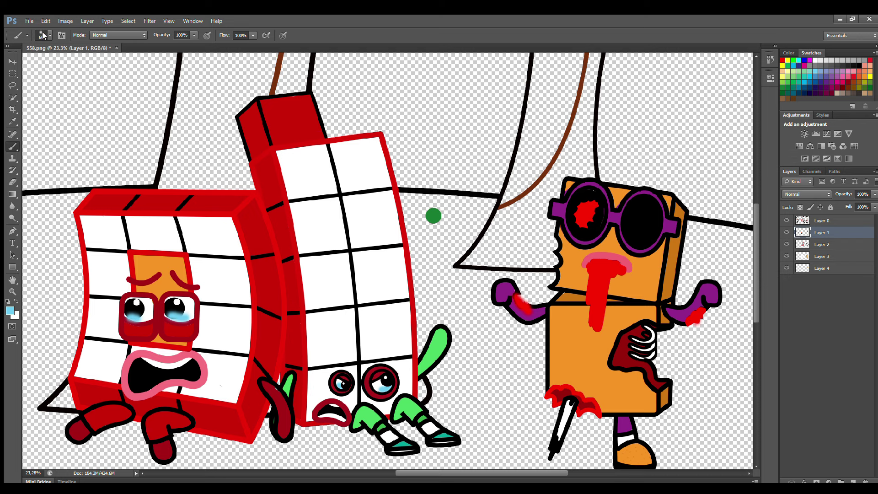
left_click_drag(459, 472, 380, 474)
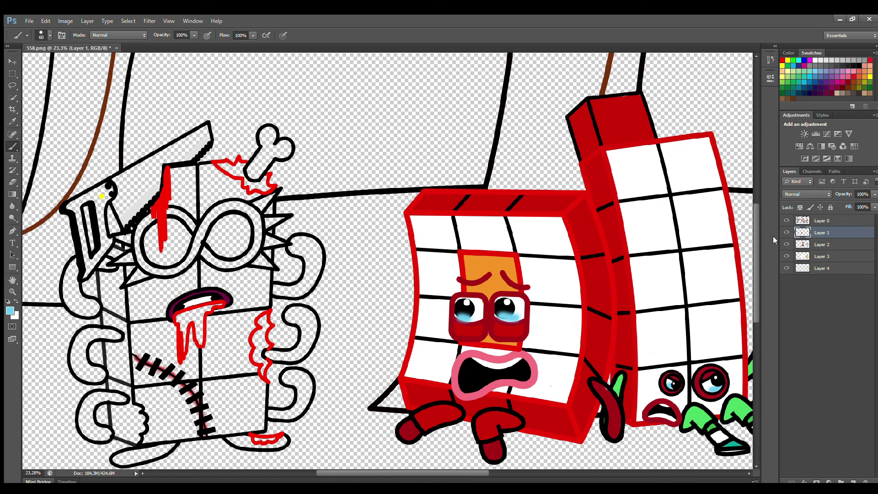
left_click(824, 221)
left_click(13, 122)
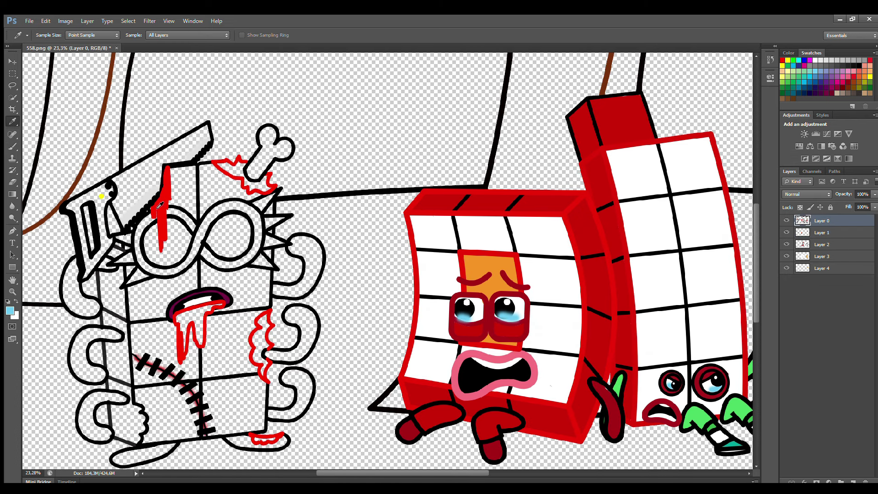
left_click(164, 198)
left_click(13, 147)
left_click_drag(269, 320, 262, 359)
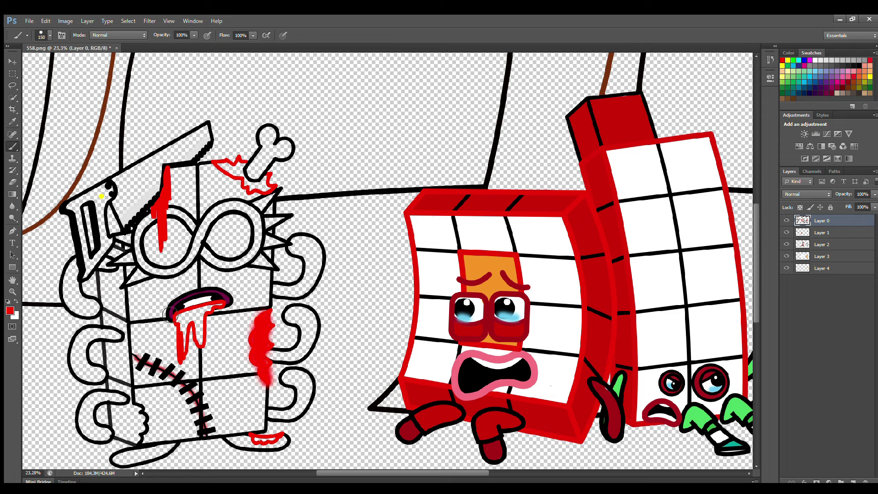
mouse_move(180, 317)
left_mouse_down()
mouse_move(183, 344)
mouse_move(183, 327)
mouse_move(199, 339)
mouse_move(193, 317)
left_mouse_up()
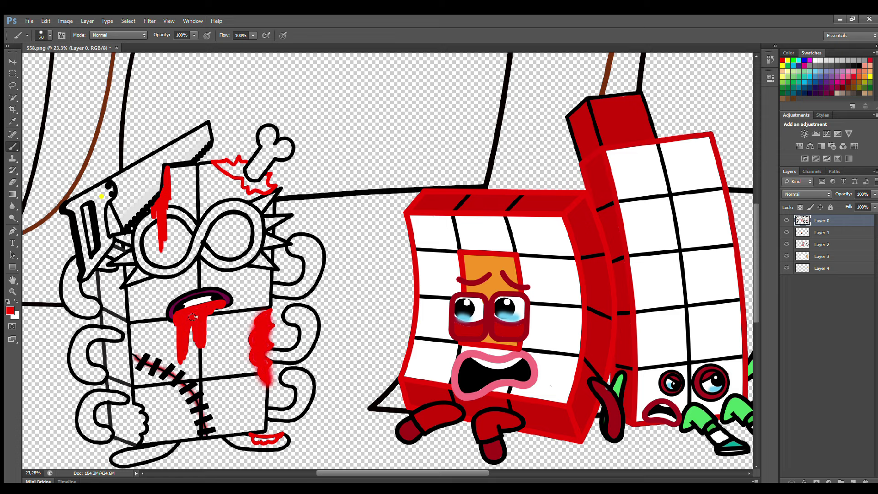
- Fill the bone on the spiky-glasses character's head white on Layer 1
key("bracketright")
key("bracketright")
mouse_move(250, 170)
left_mouse_down()
mouse_move(268, 131)
mouse_move(289, 152)
mouse_move(255, 177)
left_mouse_up()
key("ctrl+z")
left_click(822, 232)
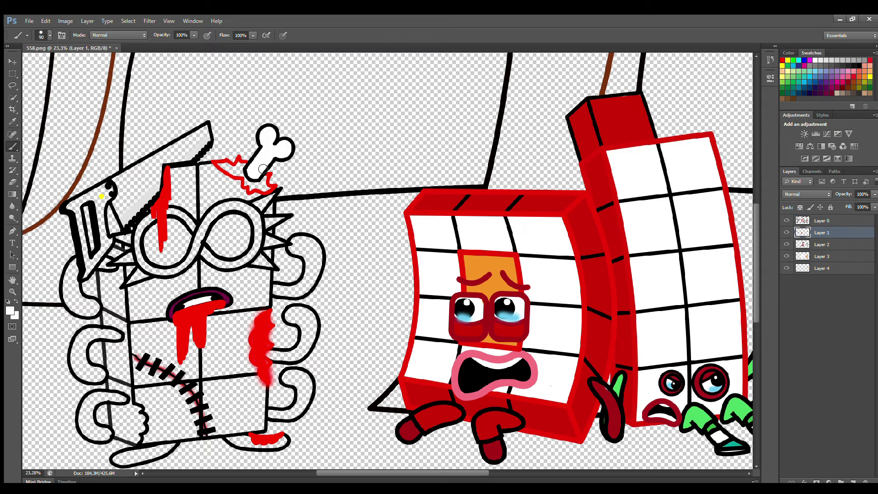
- Enlarge the brush and fill both lenses of the spiky glasses with dark gray on Layer 1
key("bracketright")
key("bracketright")
key("bracketright")
mouse_move(163, 237)
left_mouse_down()
mouse_move(151, 239)
mouse_move(176, 268)
mouse_move(188, 231)
mouse_move(173, 250)
mouse_move(221, 234)
mouse_move(246, 249)
mouse_move(228, 245)
left_mouse_up()
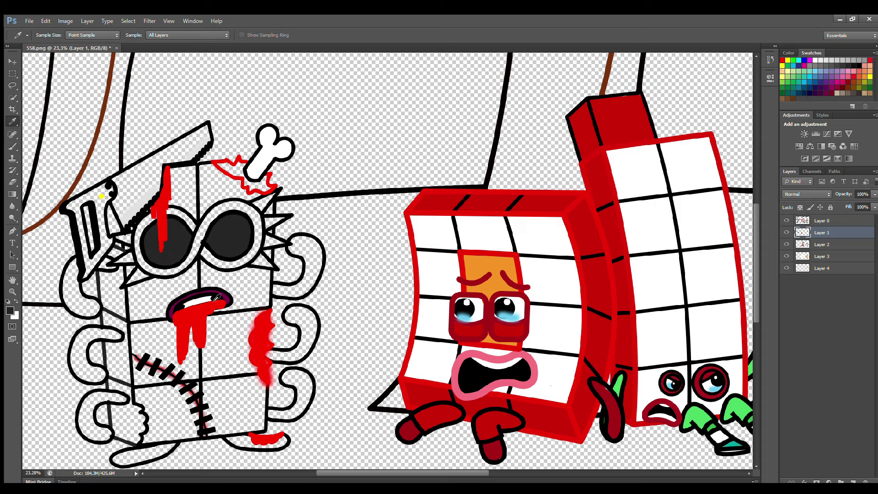
- Paint the spiky-glasses character's feet and three right-hand arms on Layer 1 with the dark purple sampled from its lips
left_click(224, 295, "alt")
key("bracketleft")
key("bracketleft")
key("bracketleft")
left_click_drag(117, 460, 167, 453)
mouse_move(228, 440)
left_mouse_down()
mouse_move(284, 441)
mouse_move(240, 445)
left_mouse_up()
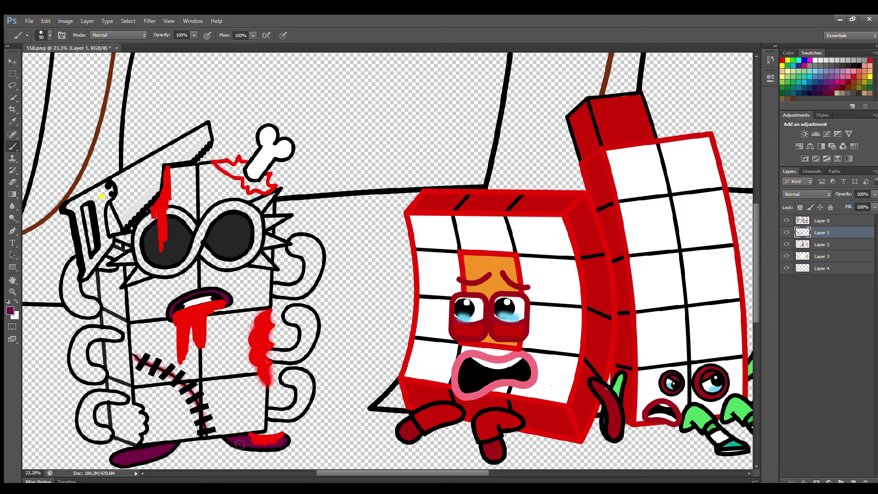
mouse_move(279, 289)
left_mouse_down()
mouse_move(314, 263)
mouse_move(295, 243)
mouse_move(318, 288)
mouse_move(277, 295)
left_mouse_up()
mouse_move(281, 325)
left_mouse_down()
mouse_move(297, 334)
mouse_move(311, 311)
mouse_move(284, 357)
mouse_move(298, 318)
left_mouse_up()
mouse_move(273, 402)
left_mouse_down()
mouse_move(282, 414)
mouse_move(298, 379)
mouse_move(306, 412)
mouse_move(295, 378)
left_mouse_up()
- Color the saw, with its handle in the sampled yellow on Layer 1 and its blade dark gray on Layer 2
left_click(101, 196, "alt")
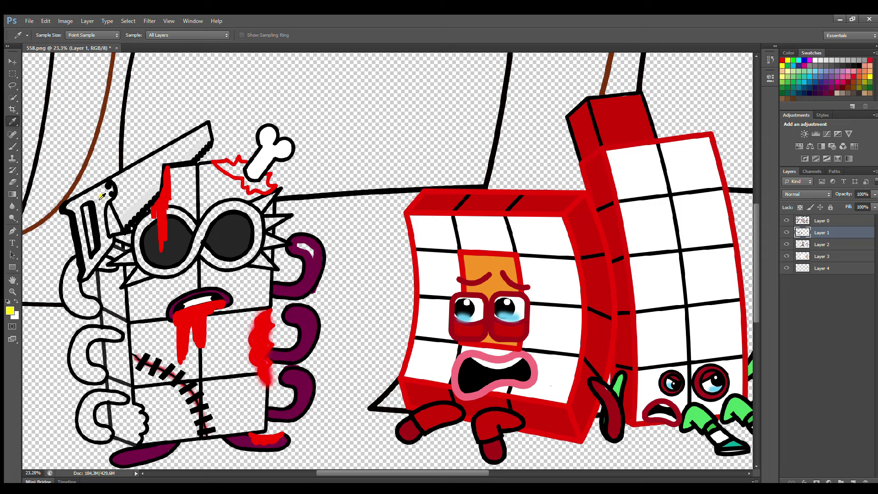
mouse_move(67, 208)
left_mouse_down()
mouse_move(110, 188)
mouse_move(106, 241)
mouse_move(87, 274)
mouse_move(82, 241)
mouse_move(99, 208)
mouse_move(131, 176)
mouse_move(201, 135)
mouse_move(117, 206)
mouse_move(158, 176)
mouse_move(148, 194)
left_mouse_up()
left_click(851, 244)
left_click(844, 67)
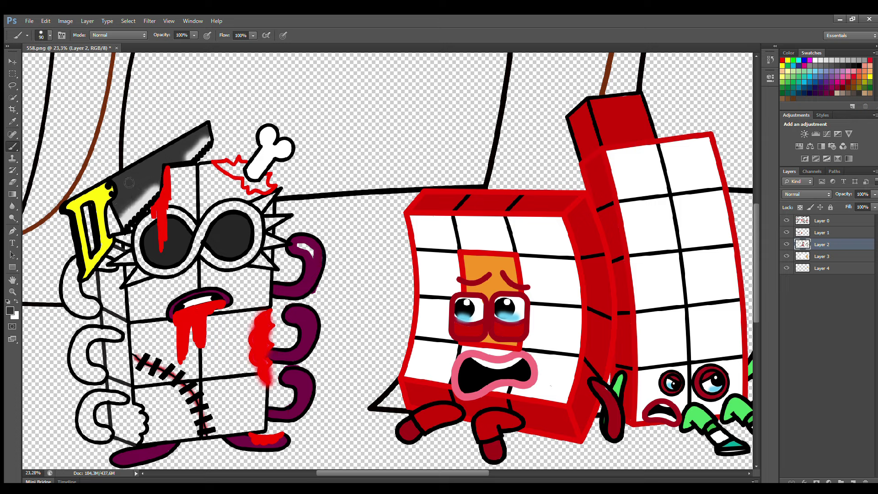
- Paint the spiky-glasses character's three left-hand arms on Layer 2 with the dark purple sampled from its other arms
left_click(277, 270, "alt")
mouse_move(75, 264)
left_mouse_down()
mouse_move(68, 301)
mouse_move(94, 313)
mouse_move(73, 274)
mouse_move(108, 264)
left_mouse_up()
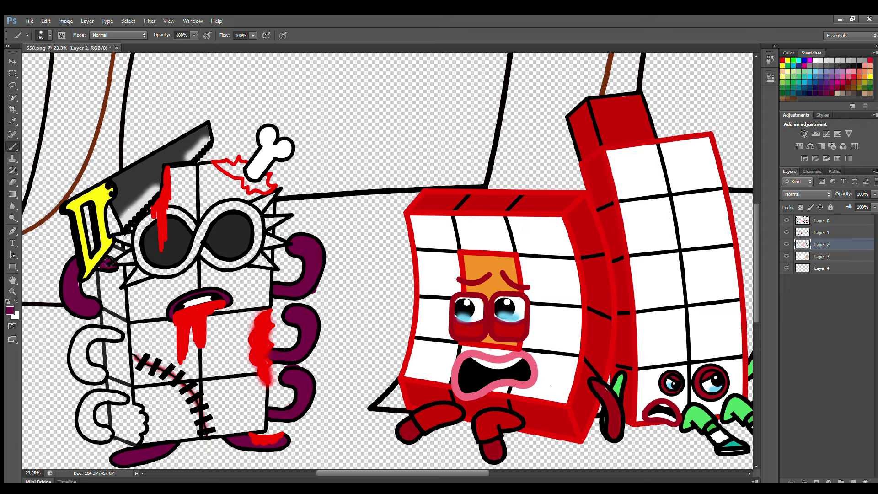
left_click_drag(119, 337, 74, 359)
left_click_drag(103, 373, 112, 337)
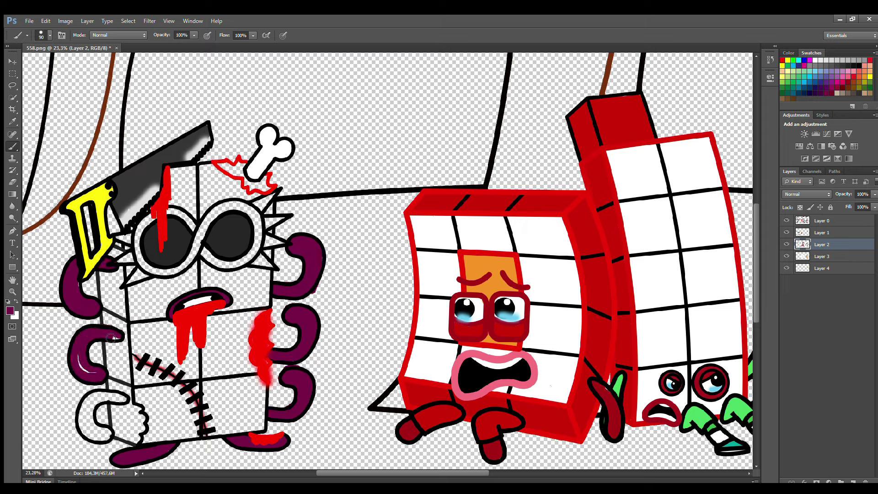
mouse_move(124, 397)
left_mouse_down()
mouse_move(100, 397)
mouse_move(84, 418)
mouse_move(107, 443)
mouse_move(117, 403)
left_mouse_up()
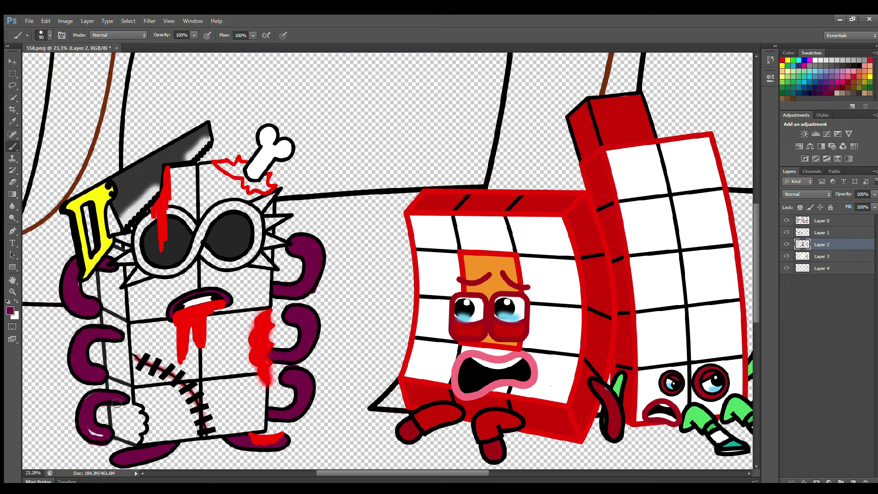
- Fill the head wound beside the bone with the sampled bright red on Layer 2 and add blood drips over the glasses on Layer 0
left_click(218, 164, "alt")
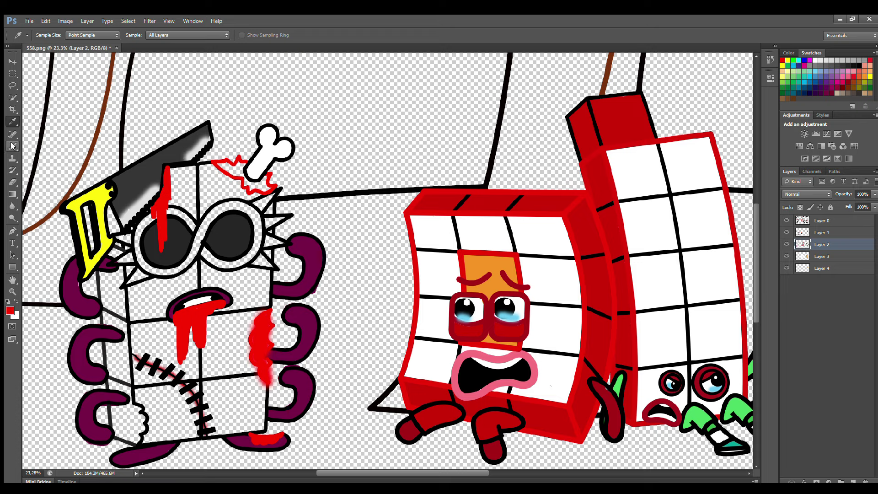
mouse_move(218, 164)
left_mouse_down()
mouse_move(241, 168)
mouse_move(267, 188)
mouse_move(229, 172)
mouse_move(230, 208)
left_mouse_up()
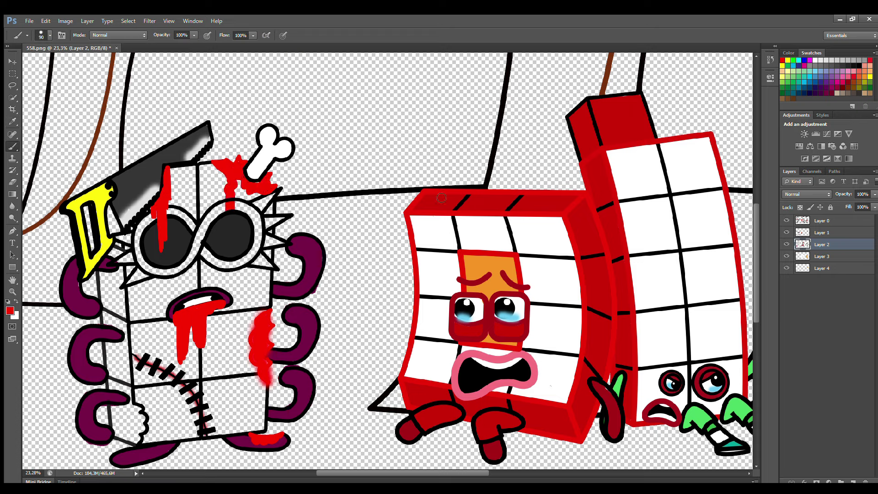
left_click(822, 221)
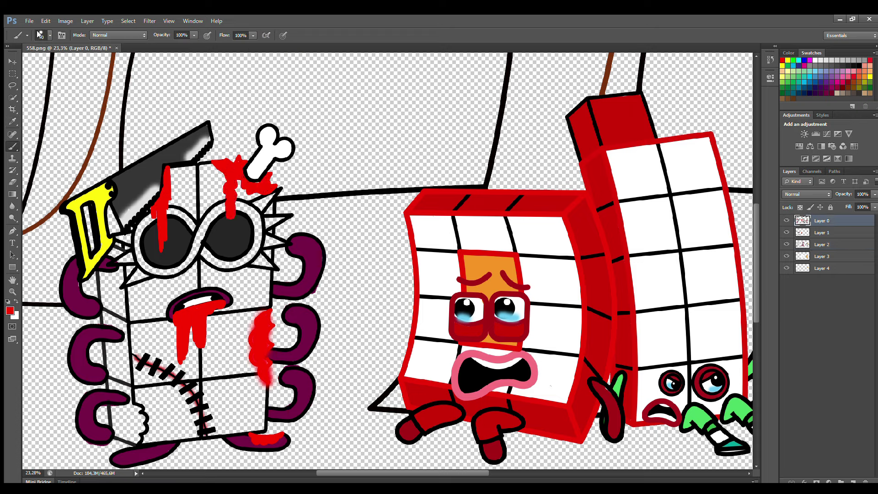
mouse_move(246, 175)
left_mouse_down()
mouse_move(249, 217)
mouse_move(259, 225)
left_mouse_up()
left_click_drag(225, 177, 232, 247)
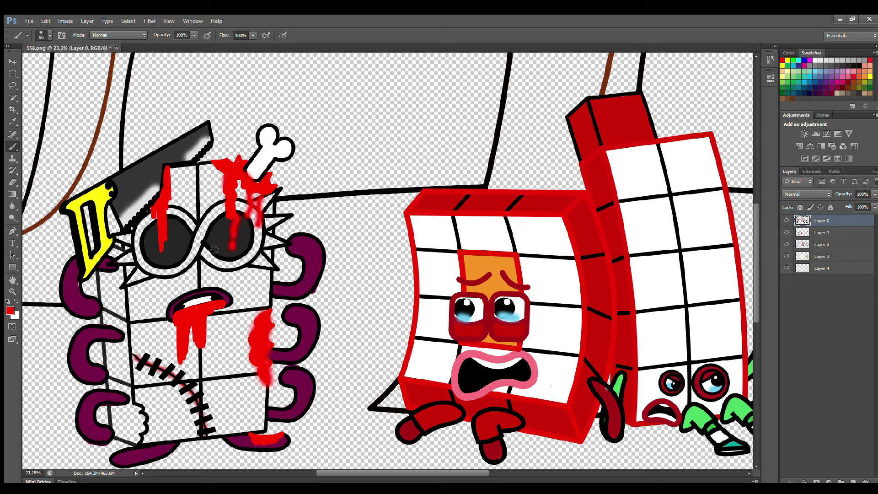
- Fill the spiky glasses frame on Layer 3 with the dark purple sampled from the arms
key("alt+bracketleft")
key("alt+bracketleft")
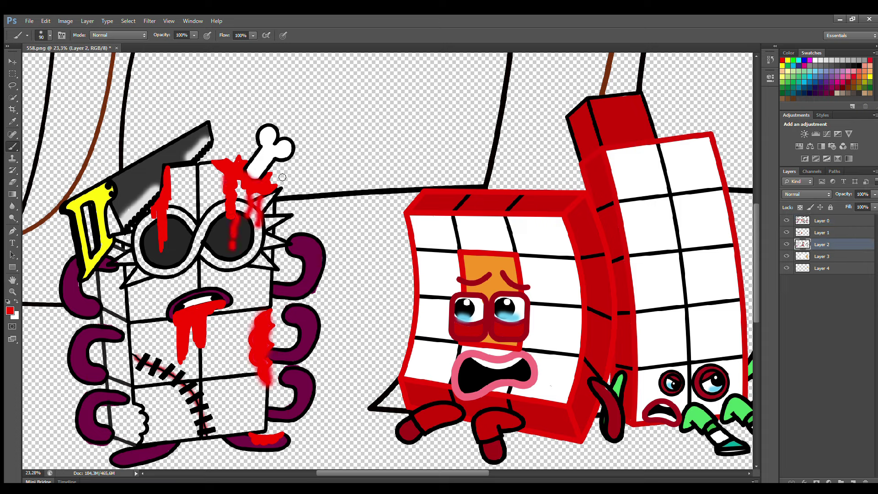
left_click(829, 254)
left_click(13, 122)
left_click(72, 280)
left_click(12, 147)
left_click_drag(118, 237, 130, 239)
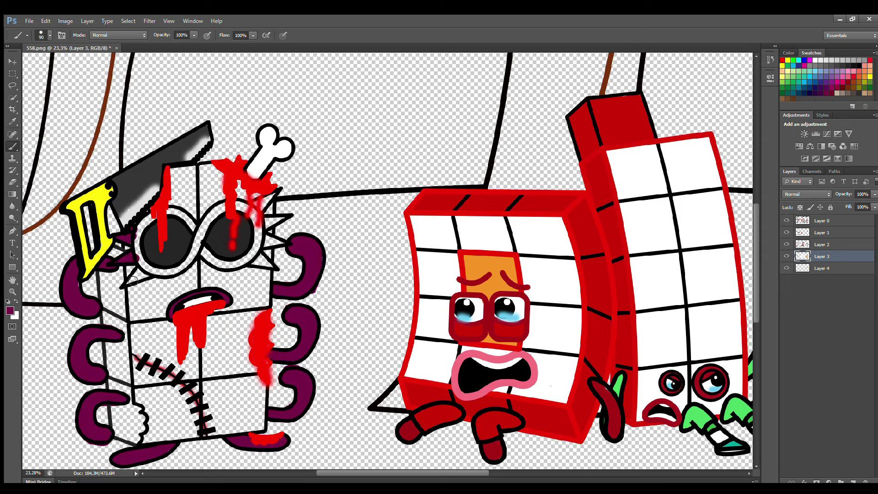
left_click_drag(133, 281, 148, 276)
mouse_move(271, 268)
left_mouse_down()
mouse_move(282, 245)
mouse_move(284, 221)
mouse_move(269, 222)
mouse_move(267, 210)
mouse_move(257, 215)
mouse_move(259, 206)
mouse_move(252, 215)
mouse_move(235, 212)
mouse_move(173, 273)
mouse_move(148, 262)
mouse_move(151, 226)
mouse_move(179, 218)
mouse_move(212, 258)
mouse_move(248, 263)
mouse_move(261, 227)
left_mouse_up()
- On Layer 1, paint the wound at the spiky-glasses character's lower-left corner with the sampled bright red, using a larger brush
key("bracketright")
key("bracketright")
key("bracketright")
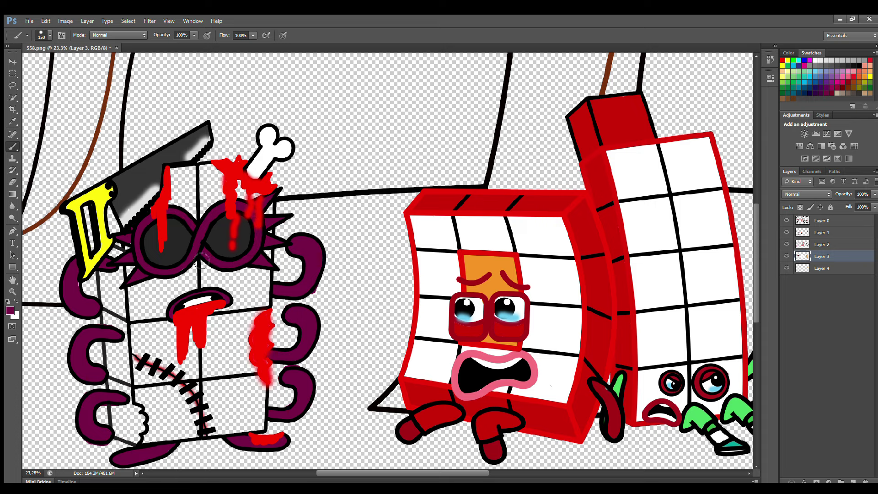
left_click(821, 233)
left_click(252, 357, "alt")
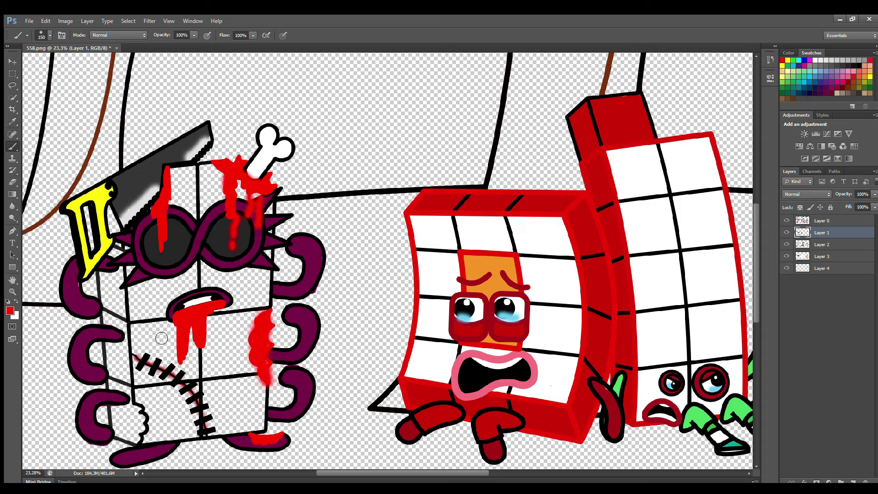
left_click_drag(137, 397, 153, 434)
- Fill the spiky-glasses character's front squares with magenta on Layer 4 and its side squares on a new layer beneath
key("alt+bracketright")
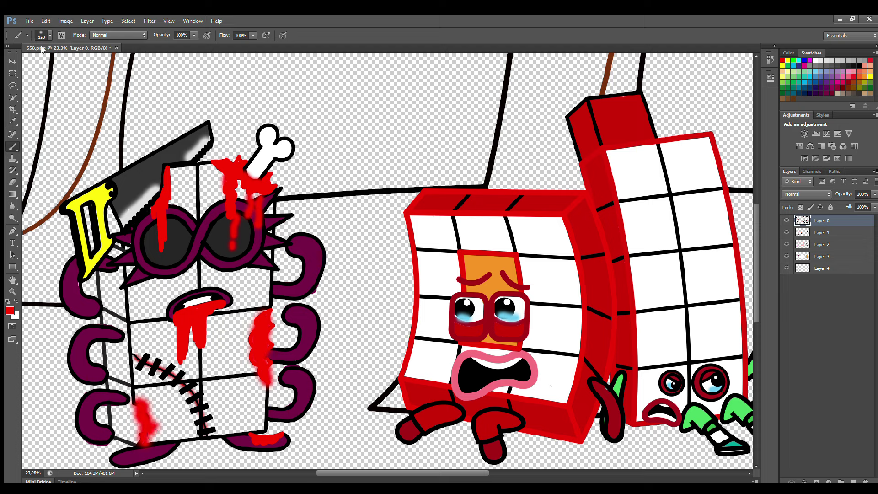
left_click(826, 269)
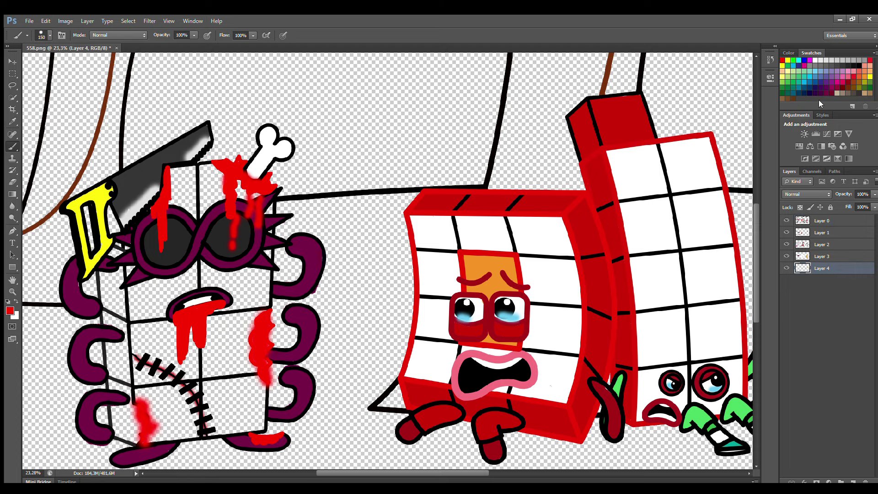
left_click(815, 72)
mouse_move(158, 443)
left_mouse_down()
mouse_move(264, 429)
mouse_move(267, 210)
mouse_move(227, 181)
mouse_move(187, 181)
mouse_move(138, 250)
mouse_move(147, 387)
mouse_move(166, 432)
mouse_move(222, 420)
left_mouse_up()
key("bracketright")
key("bracketright")
key("bracketright")
mouse_move(176, 405)
left_mouse_down()
mouse_move(178, 220)
mouse_move(259, 206)
mouse_move(213, 273)
mouse_move(204, 416)
mouse_move(253, 364)
mouse_move(202, 310)
mouse_move(237, 312)
mouse_move(224, 418)
left_mouse_up()
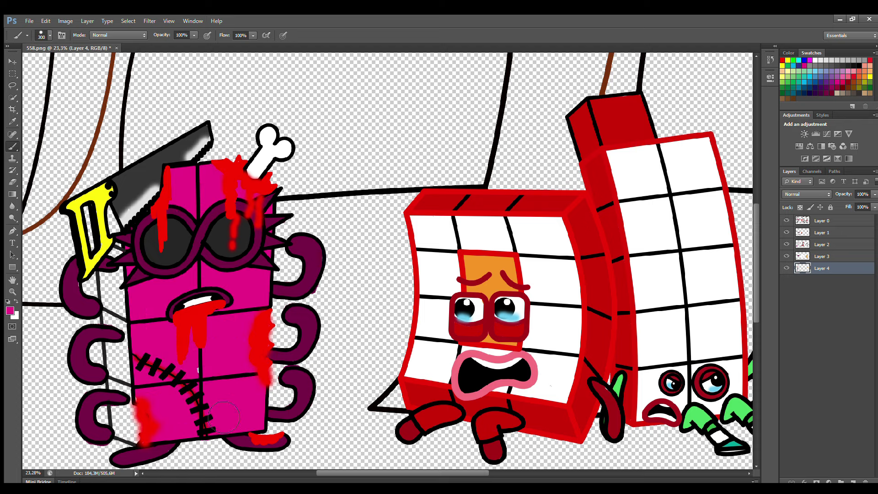
key("ctrl+shift+alt+n")
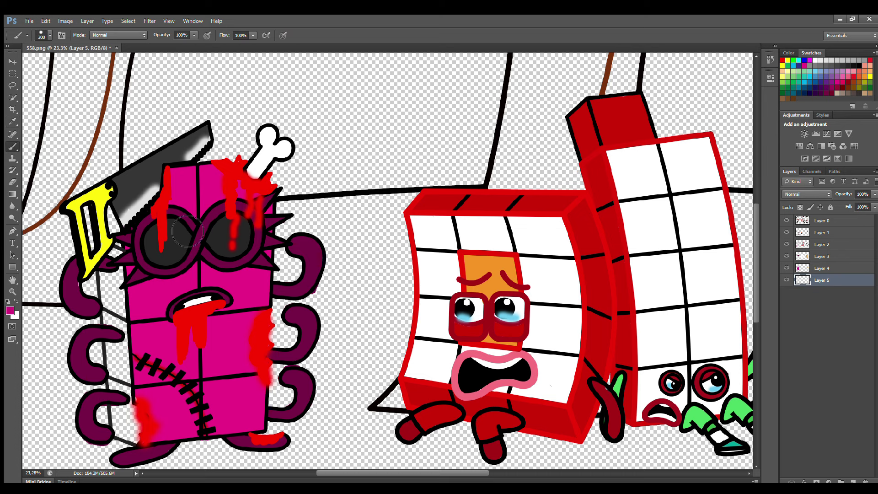
mouse_move(125, 262)
left_mouse_down()
mouse_move(137, 438)
mouse_move(155, 443)
left_mouse_up()
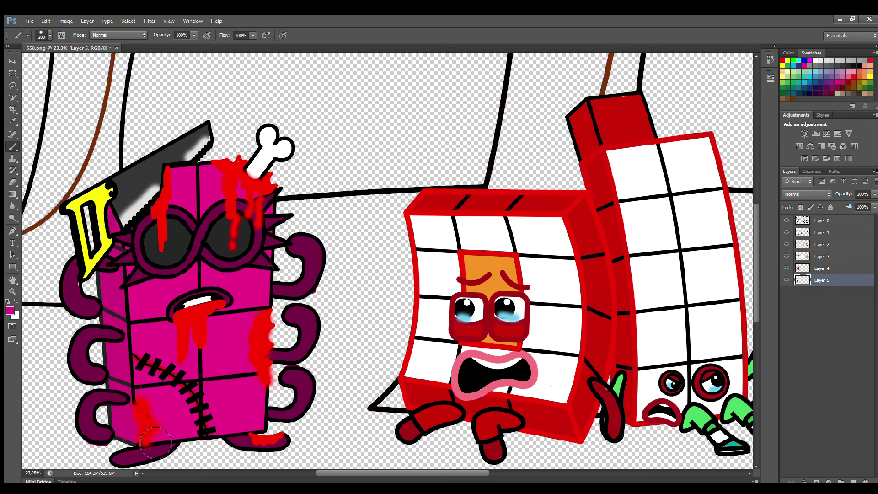
- Fill the foliage of the tree behind the orange character with olive yellow on Layer 1
key("ctrl+0")
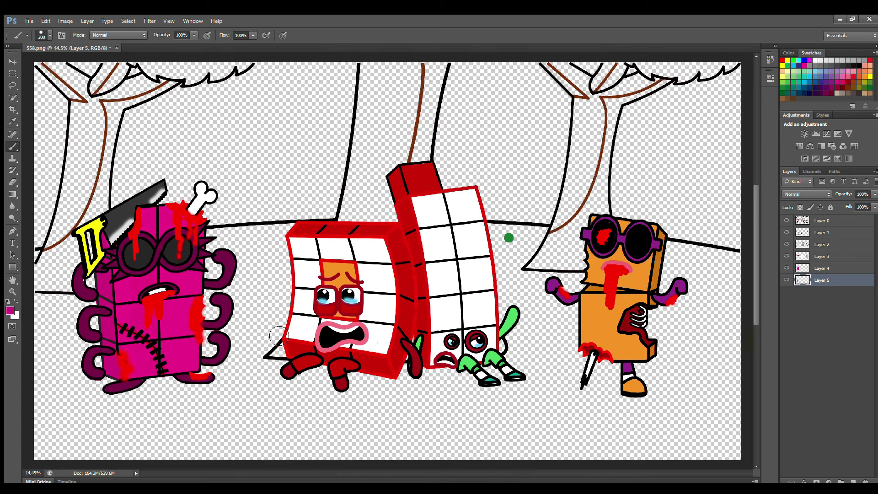
left_click(822, 233)
left_click(13, 122)
left_click(508, 238)
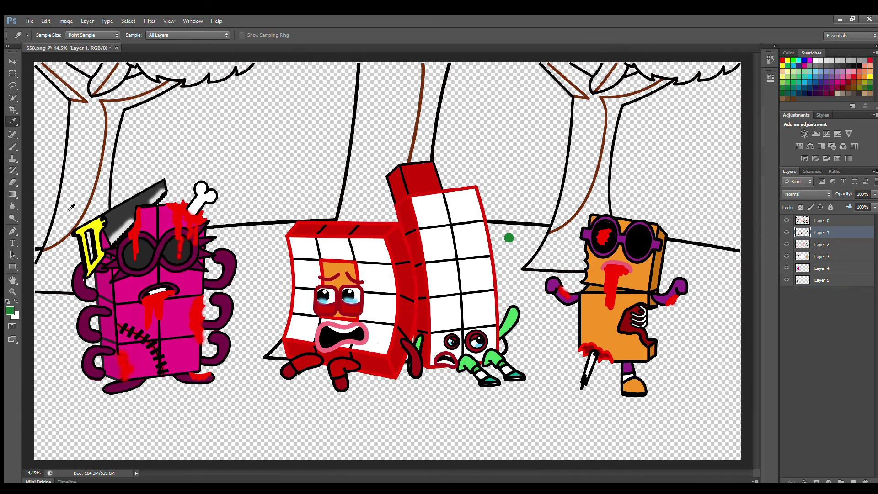
left_click(13, 147)
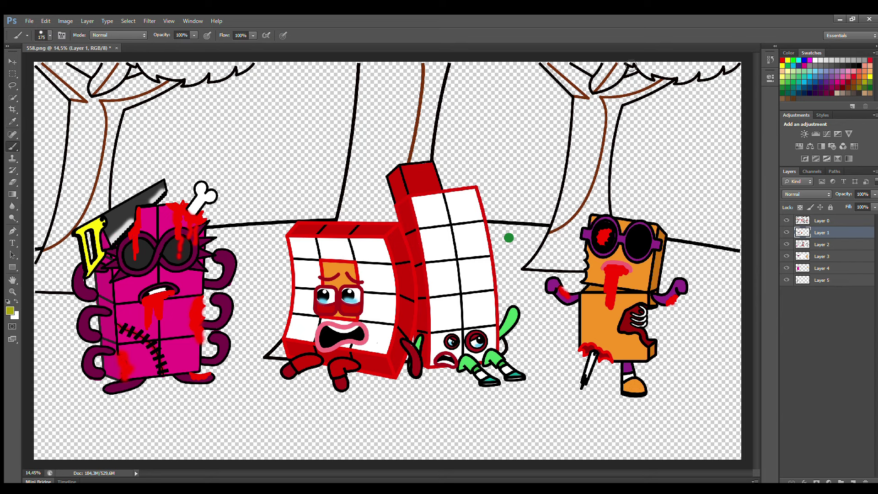
mouse_move(651, 76)
left_mouse_down()
mouse_move(680, 80)
mouse_move(739, 61)
mouse_move(669, 71)
mouse_move(710, 70)
left_mouse_up()
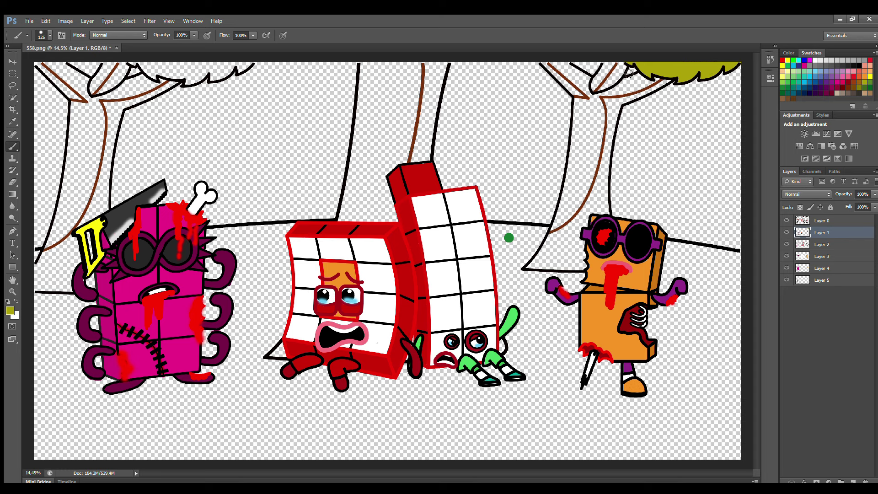
mouse_move(575, 61)
left_mouse_down()
mouse_move(629, 66)
mouse_move(593, 69)
left_mouse_up()
- Fill the shaded branches and trunk side of the tree behind the orange character with the sampled dark brown on Layer 5
left_click(819, 280)
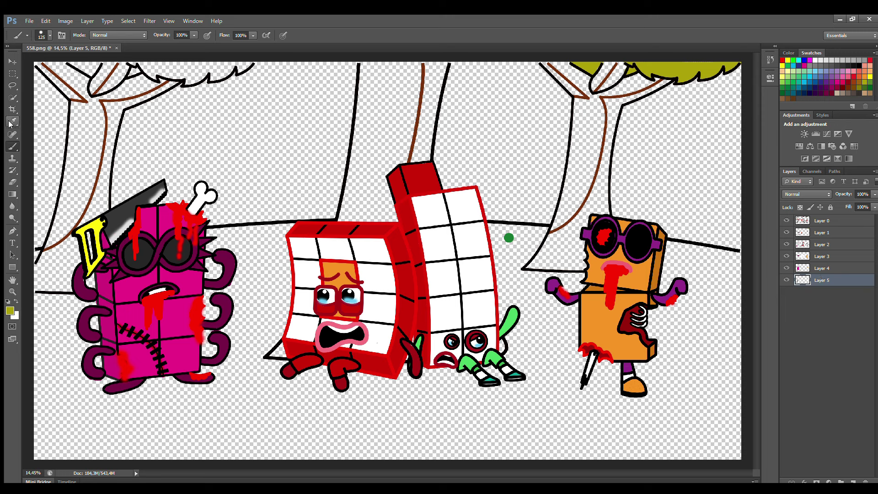
left_click(586, 101, "alt")
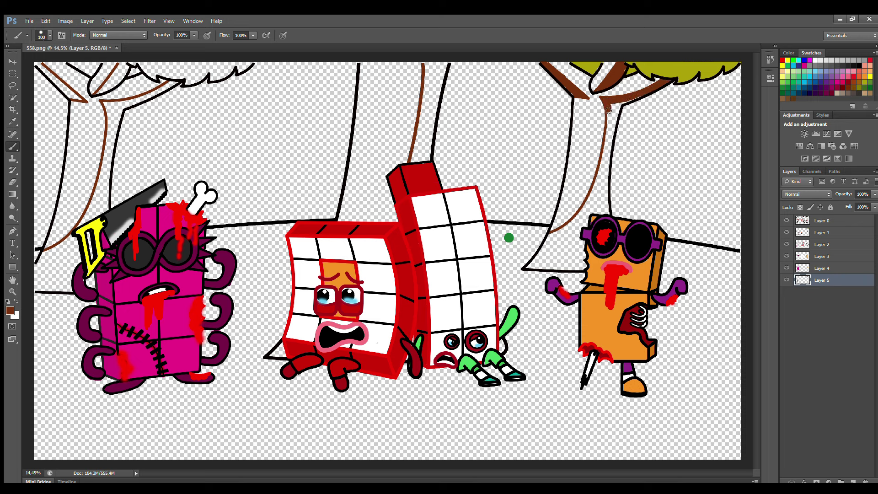
mouse_move(609, 110)
left_mouse_down()
mouse_move(580, 220)
mouse_move(527, 267)
mouse_move(537, 260)
mouse_move(589, 270)
left_mouse_up()
key("bracketleft")
key("bracketleft")
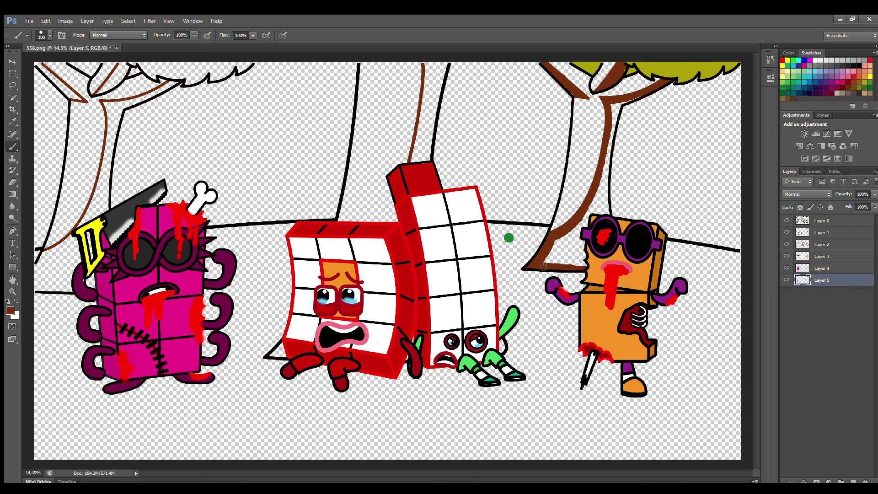
mouse_move(622, 104)
left_mouse_down()
mouse_move(607, 154)
mouse_move(609, 215)
left_mouse_up()
mouse_move(606, 181)
left_mouse_down()
mouse_move(589, 223)
mouse_move(551, 259)
mouse_move(586, 249)
mouse_move(604, 217)
mouse_move(588, 257)
left_mouse_up()
- Add a new layer at the bottom of the stack and fill the rest of that tree's trunk and branches with lighter brown
key("ctrl+shift+alt+n")
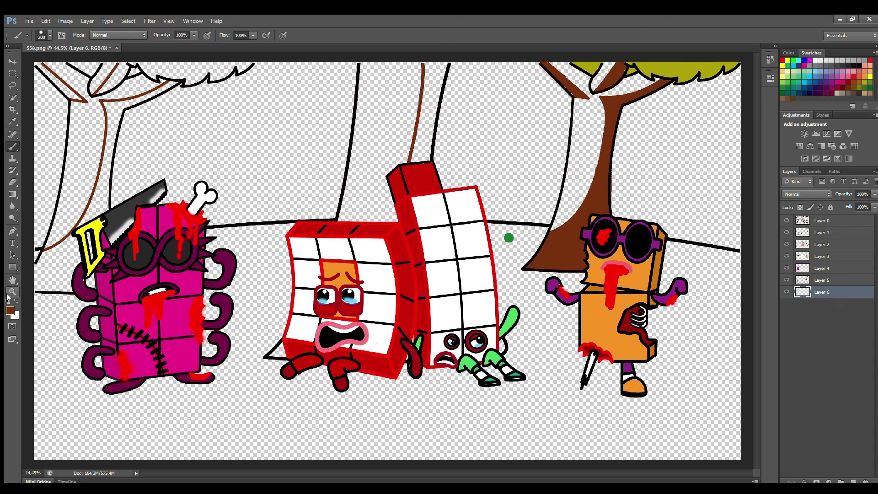
key("i")
key("b")
mouse_move(551, 64)
left_mouse_down()
mouse_move(567, 85)
mouse_move(599, 99)
mouse_move(654, 84)
mouse_move(594, 101)
mouse_move(560, 229)
mouse_move(583, 225)
left_mouse_up()
left_click(596, 195, "alt")
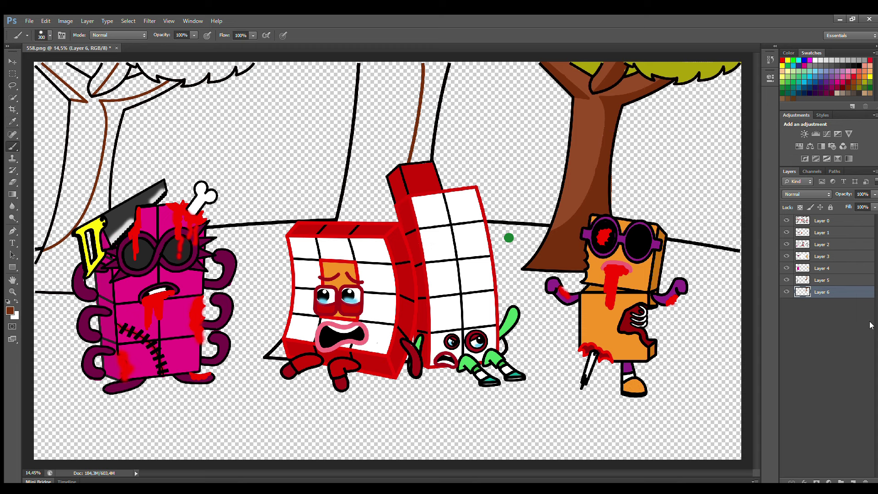
- Paint the middle tree trunk, with its shaded side dark brown on Layer 5 and the rest lighter brown on Layer 6
left_click(823, 280)
mouse_move(433, 66)
left_mouse_down()
mouse_move(423, 158)
mouse_move(430, 166)
mouse_move(450, 65)
left_mouse_up()
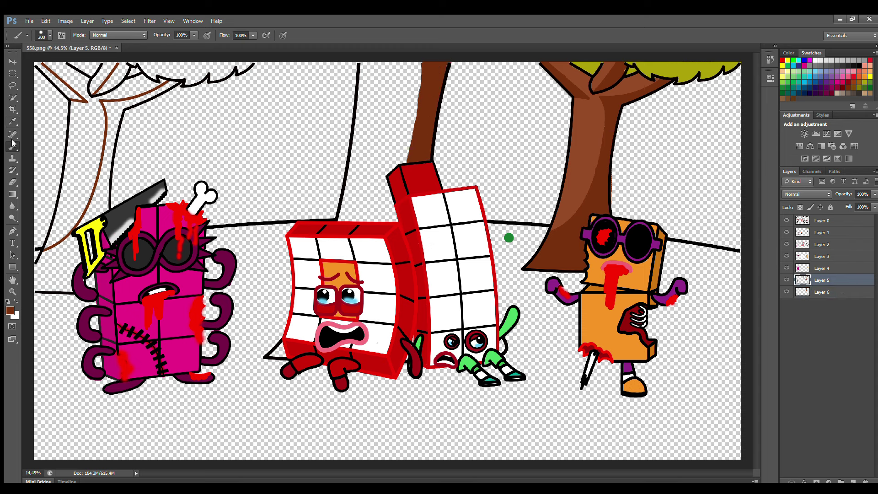
left_click(822, 292)
mouse_move(375, 66)
left_mouse_down()
mouse_move(365, 170)
mouse_move(349, 227)
mouse_move(421, 140)
mouse_move(388, 91)
mouse_move(394, 221)
left_mouse_up()
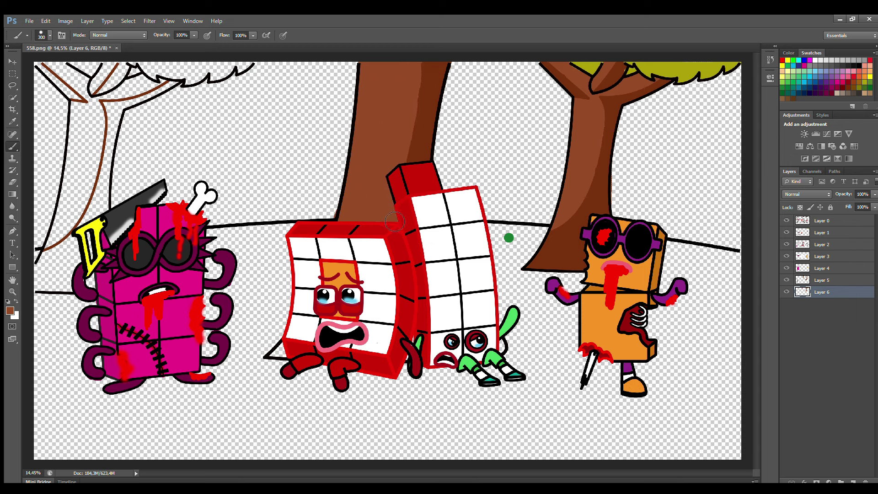
- Fill the foliage of the tree behind the magenta character with bright green on Layer 5
left_click(819, 280)
key("i")
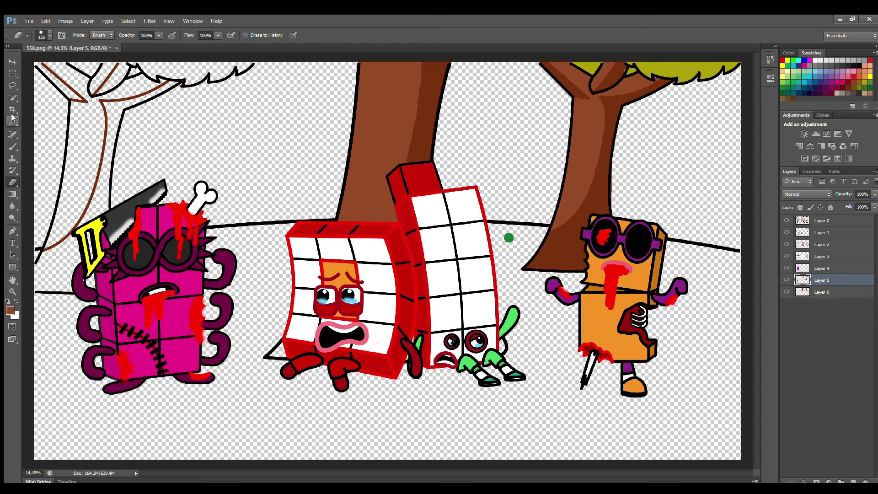
left_click(661, 68)
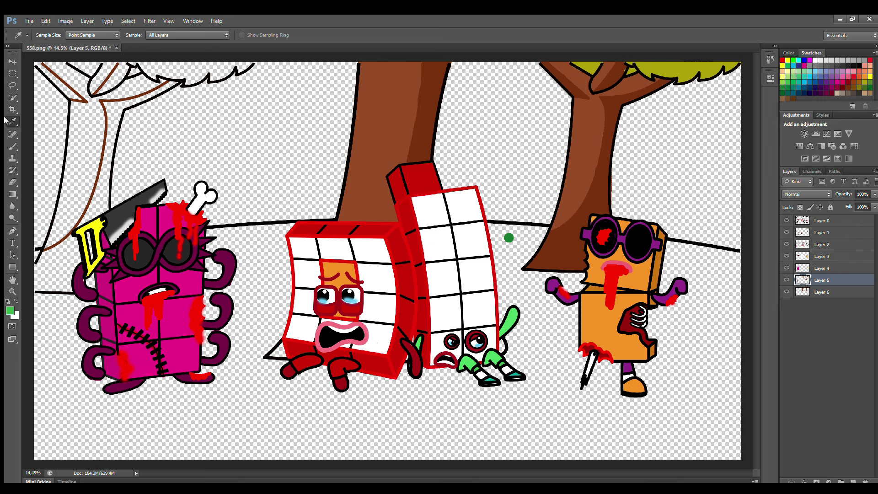
key("b")
key("bracketleft")
mouse_move(141, 63)
left_mouse_down()
mouse_move(158, 78)
mouse_move(240, 69)
mouse_move(186, 70)
mouse_move(204, 63)
left_mouse_up()
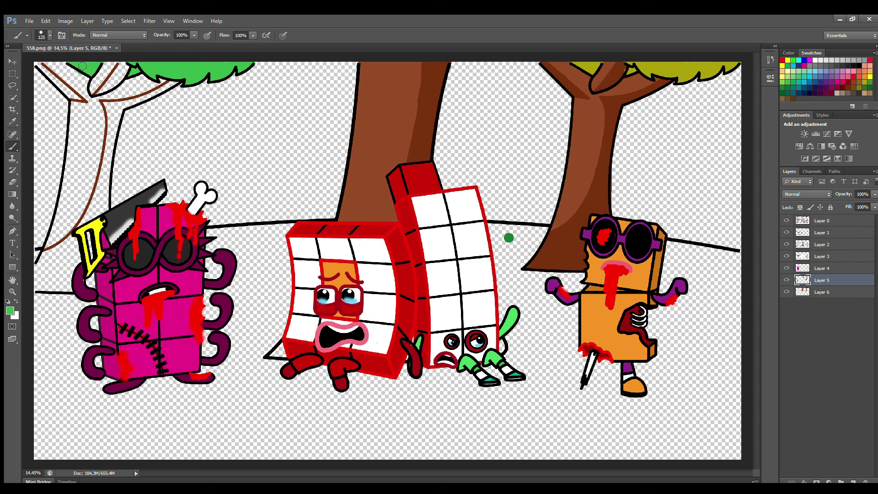
- Paint the shaded branches, trunk side and base of the tree behind the magenta character dark brown on Layer 6
key("e")
key("alt+bracketleft")
key("i")
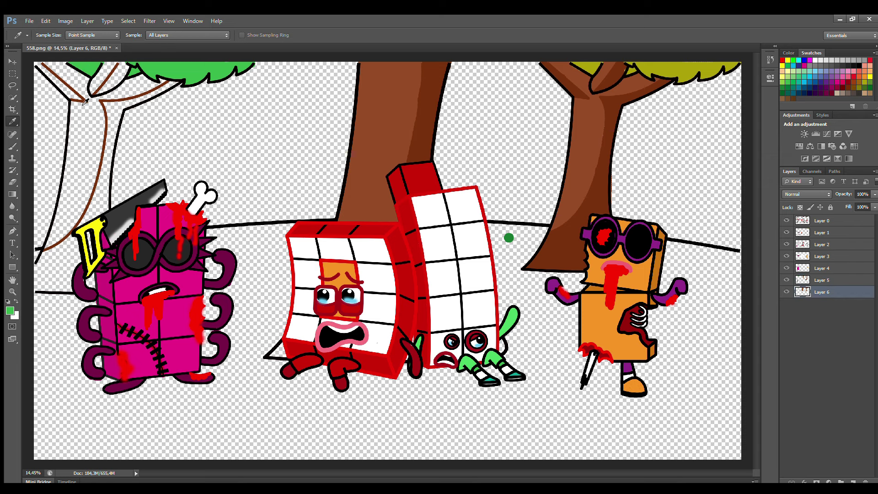
left_click(11, 147)
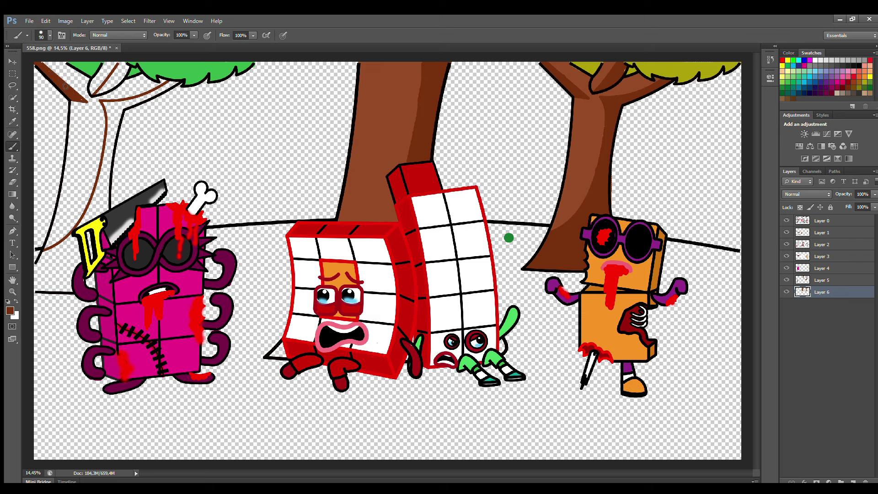
mouse_move(91, 83)
left_mouse_down()
mouse_move(111, 60)
mouse_move(102, 73)
mouse_move(106, 102)
mouse_move(174, 80)
left_mouse_up()
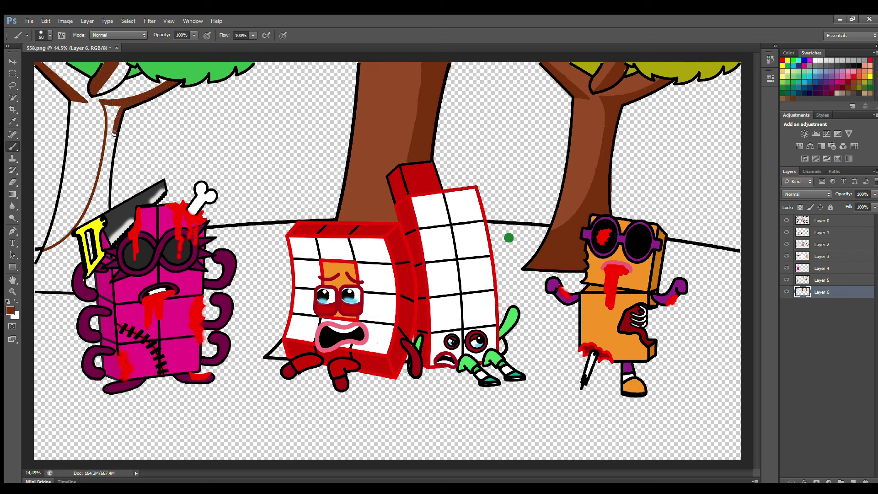
left_click_drag(114, 134, 108, 190)
left_click_drag(111, 110, 87, 219)
mouse_move(47, 254)
left_mouse_down()
mouse_move(42, 287)
mouse_move(74, 291)
mouse_move(96, 275)
mouse_move(52, 261)
mouse_move(87, 222)
mouse_move(108, 178)
mouse_move(95, 239)
mouse_move(45, 270)
left_mouse_up()
key("bracketright")
key("bracketright")
key("bracketright")
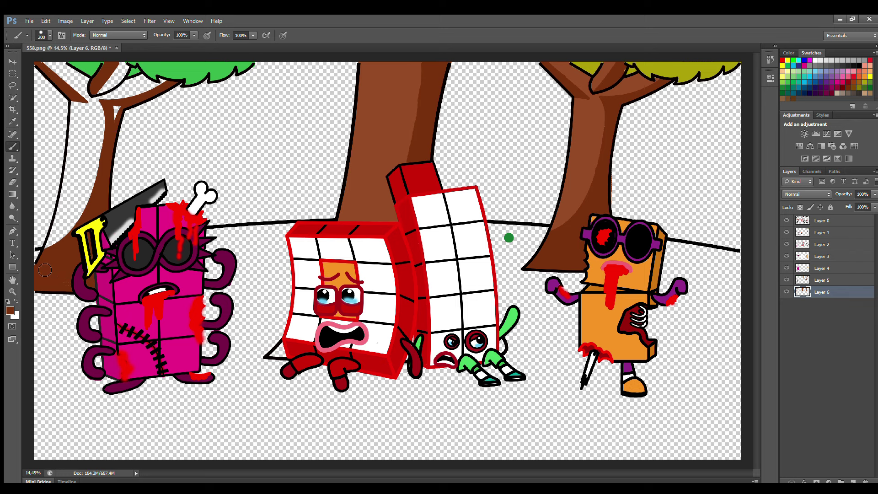
- Add a new bottom layer and fill the rest of that tree and the middle tree's exposed roots with lighter brown
left_click(853, 481)
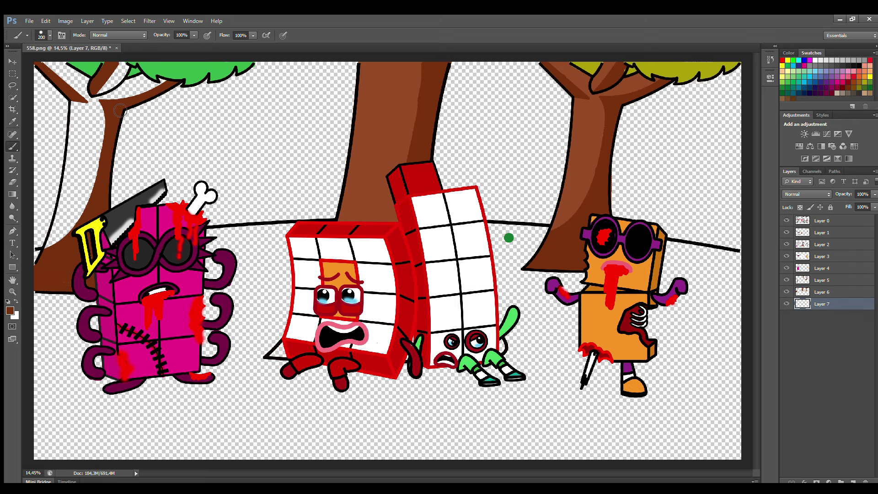
mouse_move(120, 111)
left_mouse_down()
mouse_move(106, 91)
mouse_move(135, 87)
mouse_move(93, 97)
mouse_move(55, 71)
mouse_move(77, 128)
mouse_move(55, 256)
mouse_move(110, 137)
mouse_move(91, 123)
mouse_move(69, 219)
left_mouse_up()
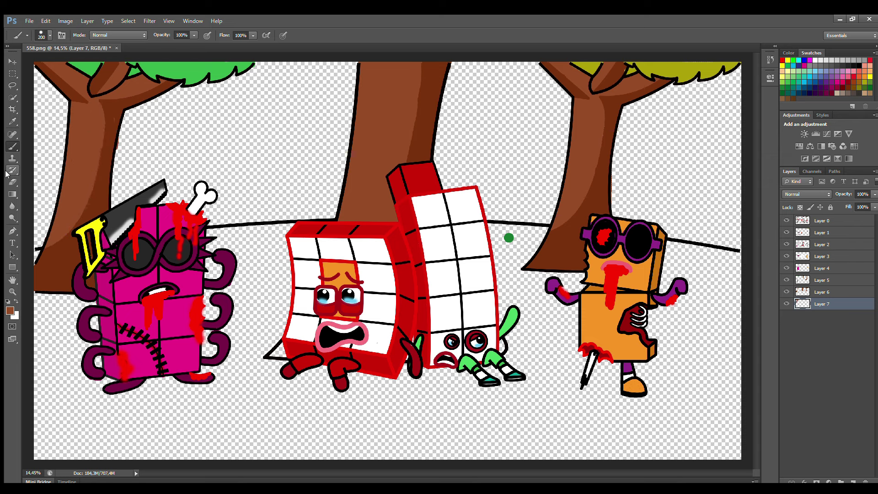
left_click(13, 182)
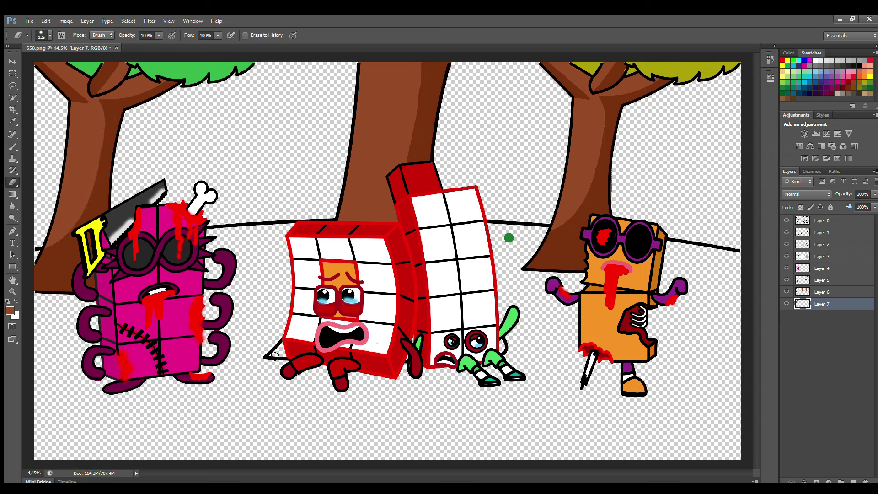
left_click(14, 157)
left_click(12, 147)
left_click_drag(278, 356, 288, 351)
left_click_drag(502, 343, 498, 352)
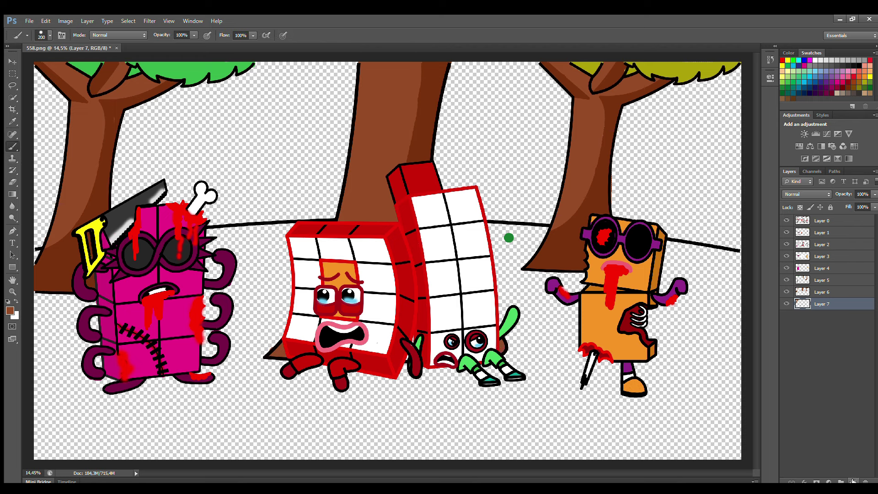
- Add a new bottom layer and fill the whole ground below the horizon with green sampled from the dot
left_click(854, 482)
left_click_drag(822, 304, 822, 320)
left_click(12, 121)
left_click(509, 238)
left_click(13, 147)
key("bracketright")
key("bracketright")
key("bracketright")
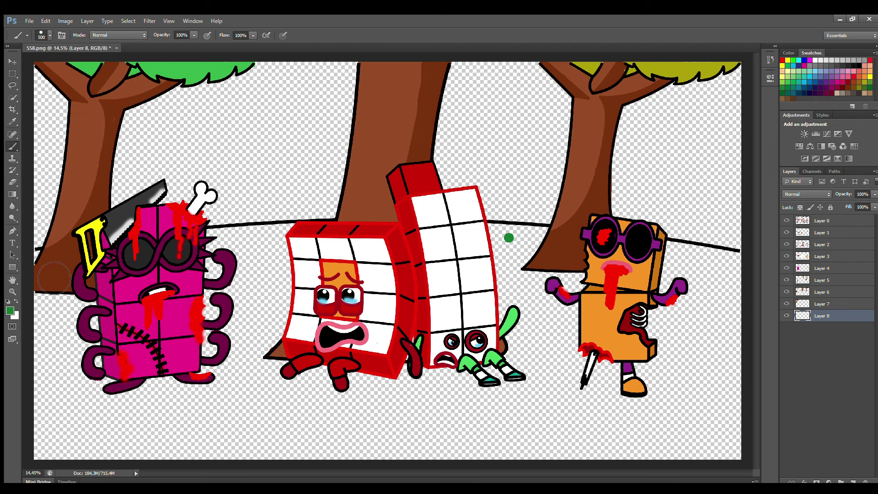
mouse_move(41, 254)
left_mouse_down()
mouse_move(498, 249)
mouse_move(665, 279)
mouse_move(723, 275)
mouse_move(509, 282)
mouse_move(383, 301)
mouse_move(730, 318)
mouse_move(747, 364)
mouse_move(78, 421)
mouse_move(68, 458)
left_mouse_up()
key("bracketright")
key("bracketright")
key("bracketright")
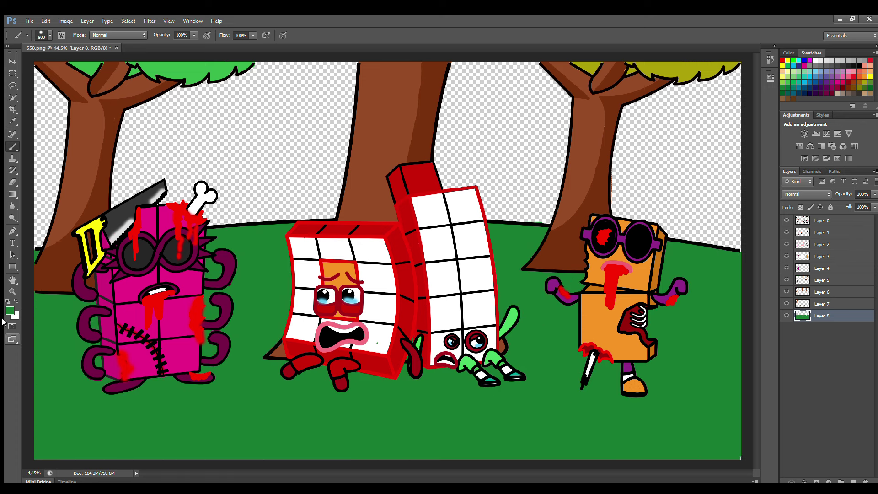
- Paint soft darker green shading on the ground around and between all the characters on Layer 8
mouse_move(59, 328)
left_mouse_down()
mouse_move(92, 344)
mouse_move(283, 366)
mouse_move(531, 366)
mouse_move(659, 416)
mouse_move(366, 402)
mouse_move(512, 320)
mouse_move(256, 293)
mouse_move(158, 356)
mouse_move(586, 361)
mouse_move(705, 321)
mouse_move(283, 375)
mouse_move(219, 297)
mouse_move(260, 241)
left_mouse_up()
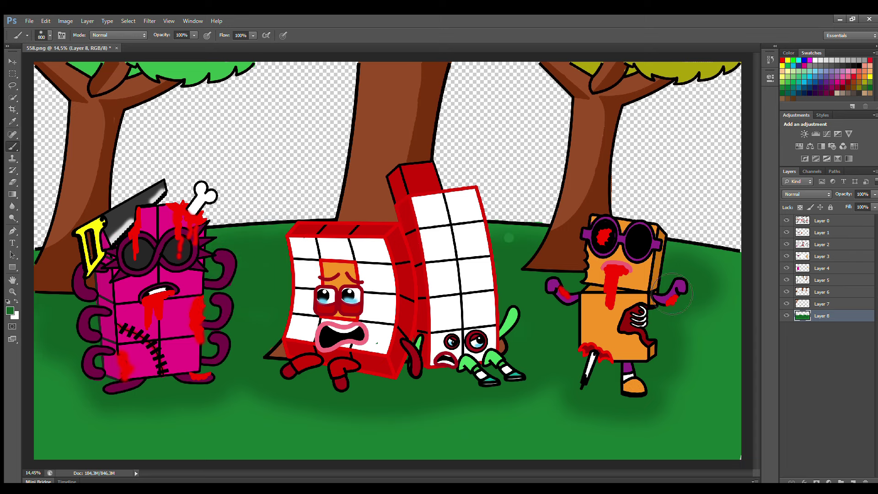
key("bracketleft")
left_click(826, 221)
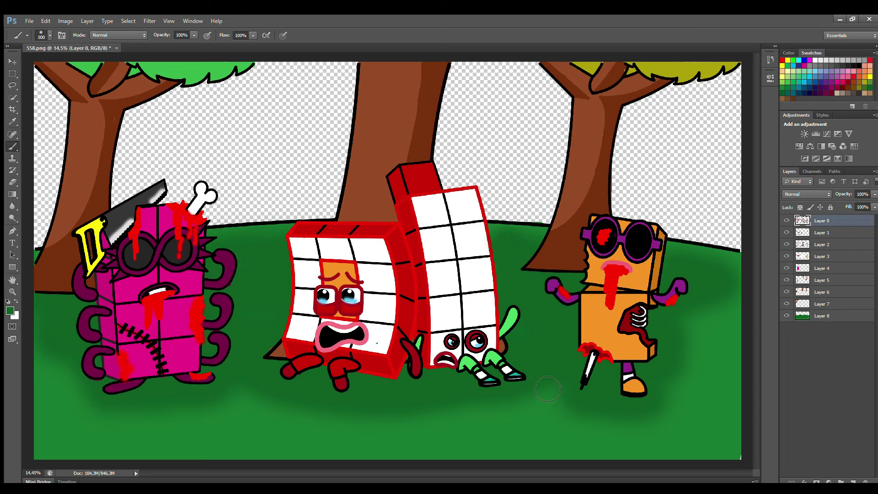
left_click(824, 316)
key("bracketright")
key("bracketright")
key("bracketright")
key("bracketright")
mouse_move(700, 322)
left_mouse_down()
mouse_move(727, 307)
mouse_move(670, 351)
left_mouse_up()
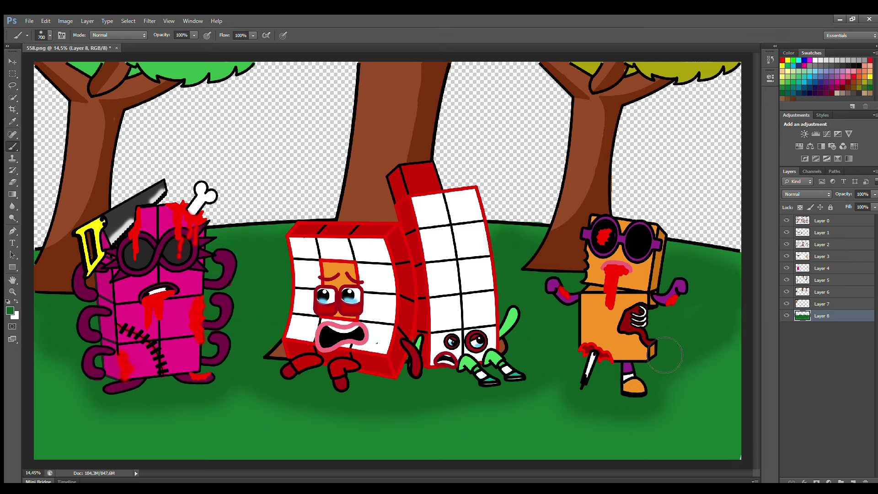
left_click_drag(48, 355, 219, 361)
left_click_drag(532, 395, 726, 370)
left_click_drag(48, 366, 71, 366)
- Choose a still darker green and paint soft shadows on the ground directly beneath the characters
left_click(10, 311)
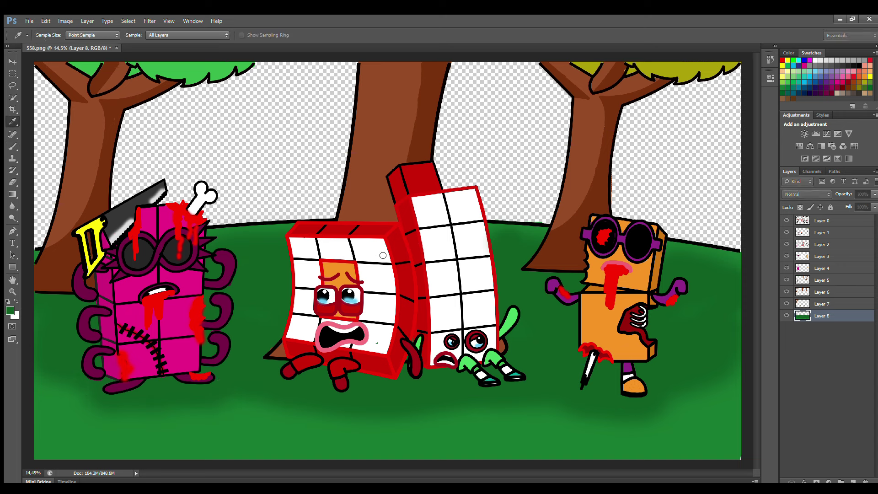
left_click(383, 256)
left_click(508, 186)
mouse_move(130, 404)
left_mouse_down()
mouse_move(350, 387)
mouse_move(659, 402)
left_mouse_up()
- Add a new bottom layer and paint a soft dark purple band across the lower sky behind the trees
left_click(853, 481, "ctrl")
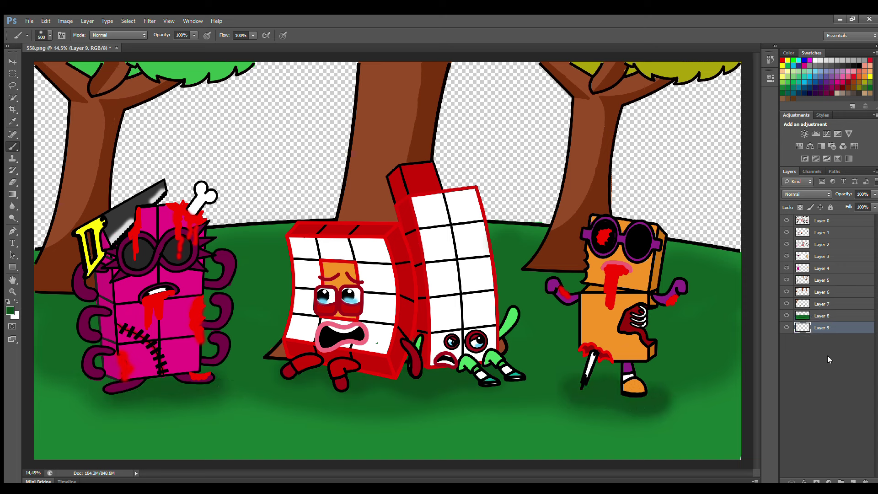
left_click(816, 94)
key("i")
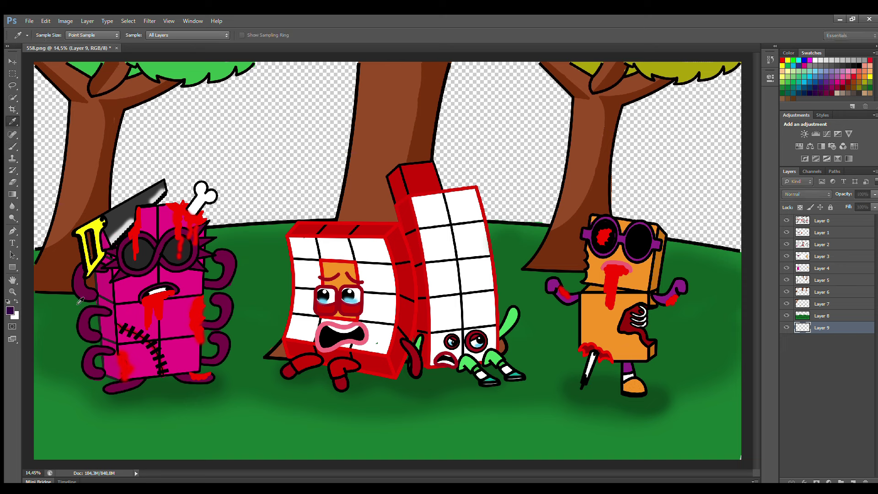
key("b")
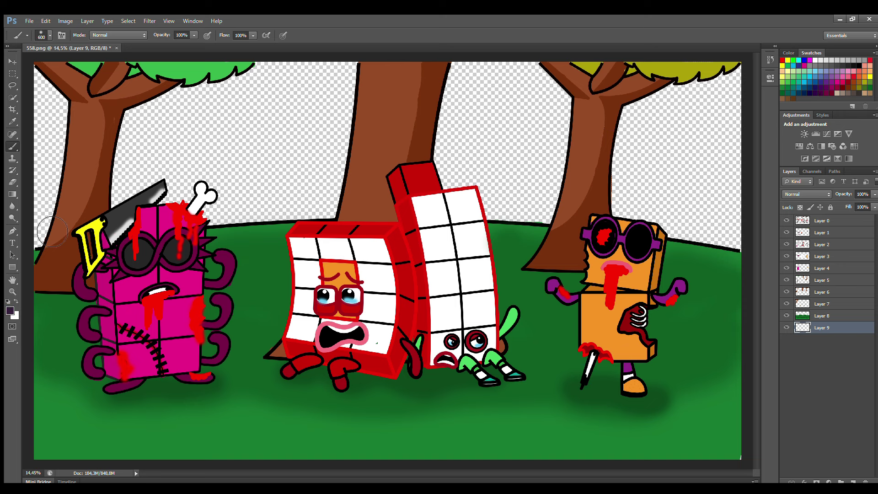
mouse_move(46, 215)
left_mouse_down()
mouse_move(78, 201)
mouse_move(316, 176)
left_mouse_up()
mouse_move(398, 250)
left_mouse_down()
mouse_move(770, 273)
mouse_move(268, 221)
mouse_move(359, 239)
mouse_move(616, 220)
mouse_move(728, 283)
left_mouse_up()
- Add another bottom layer and fill the upper sky with dark blue-green above the purple band
left_click(853, 482)
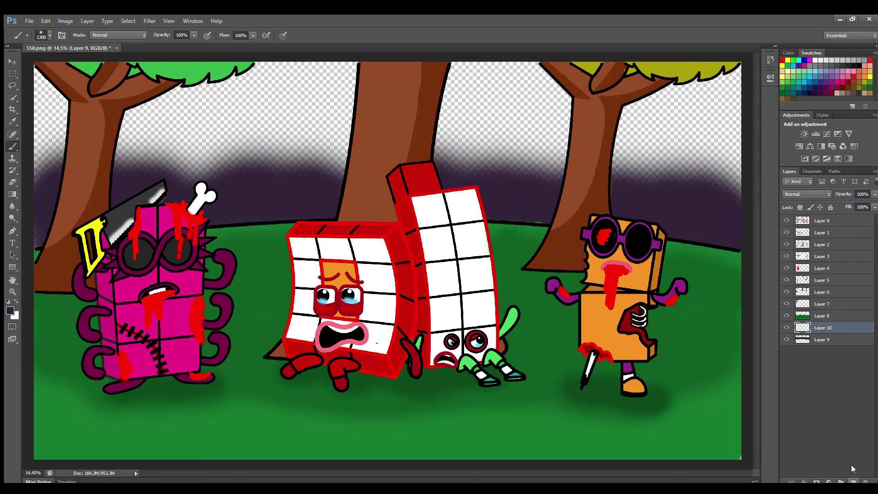
left_click(791, 88)
key("i")
key("b")
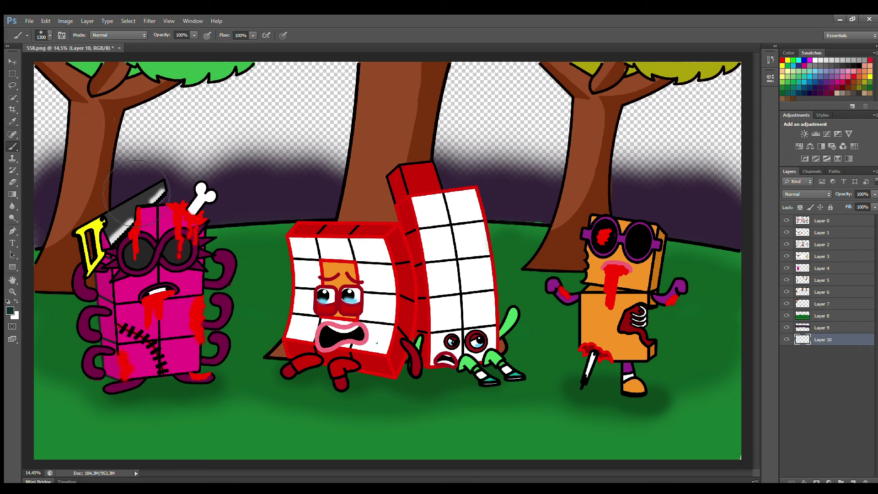
mouse_move(50, 132)
left_mouse_down()
mouse_move(231, 172)
mouse_move(741, 177)
mouse_move(181, 142)
mouse_move(526, 87)
mouse_move(447, 147)
mouse_move(549, 112)
left_mouse_up()
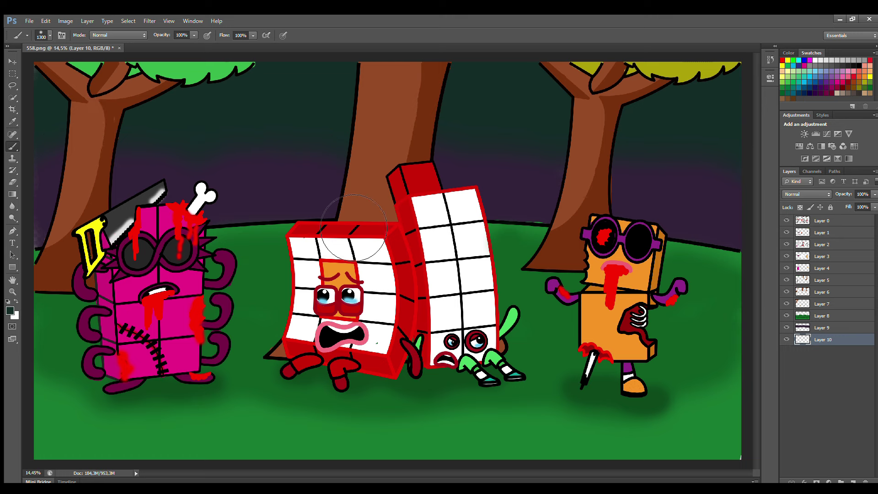
- Paint a row of rounded near-black green bushes along the horizon on Layer 9 with a 1400 px brush
left_click(822, 327)
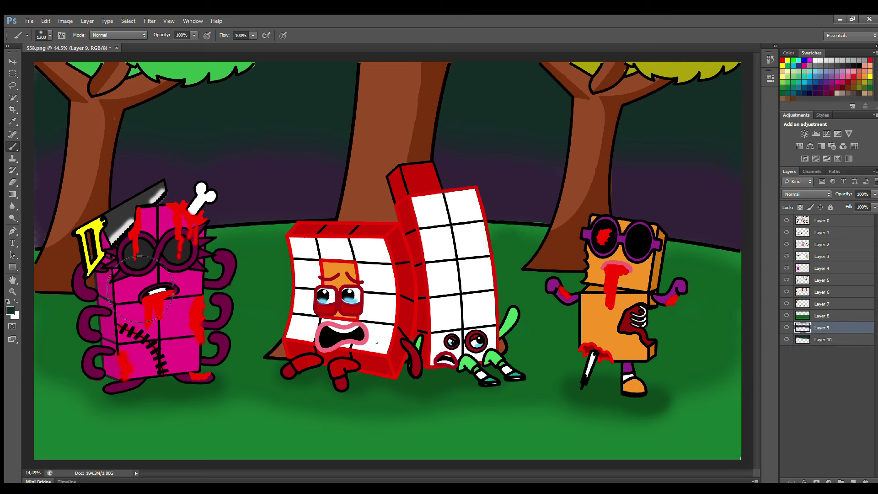
key("i")
left_click(12, 146)
key("bracketright")
left_click(56, 219)
left_click(136, 204)
left_click(188, 232)
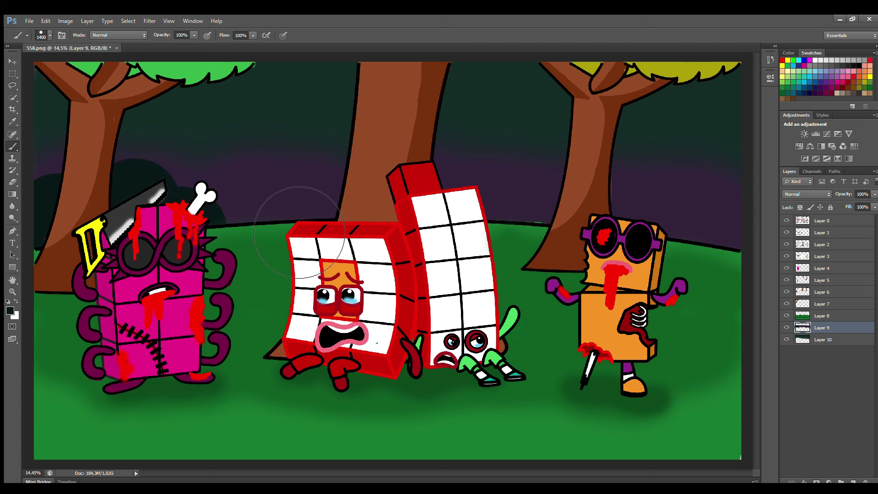
left_click(257, 192)
left_click(330, 227)
left_click(375, 198)
mouse_move(418, 236)
left_mouse_down()
mouse_move(526, 203)
mouse_move(746, 219)
left_mouse_up()
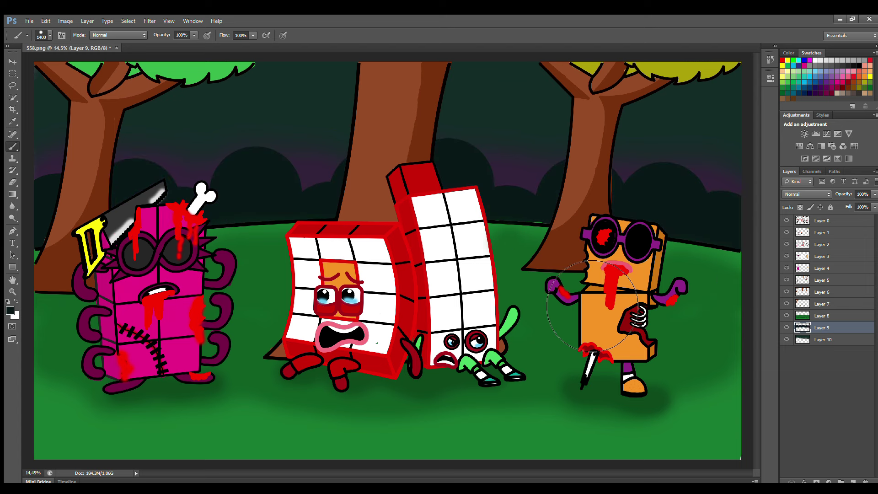
- Paint a second, higher row of rounded dark bushes behind the first on Layer 10
key("alt+bracketright")
key("e")
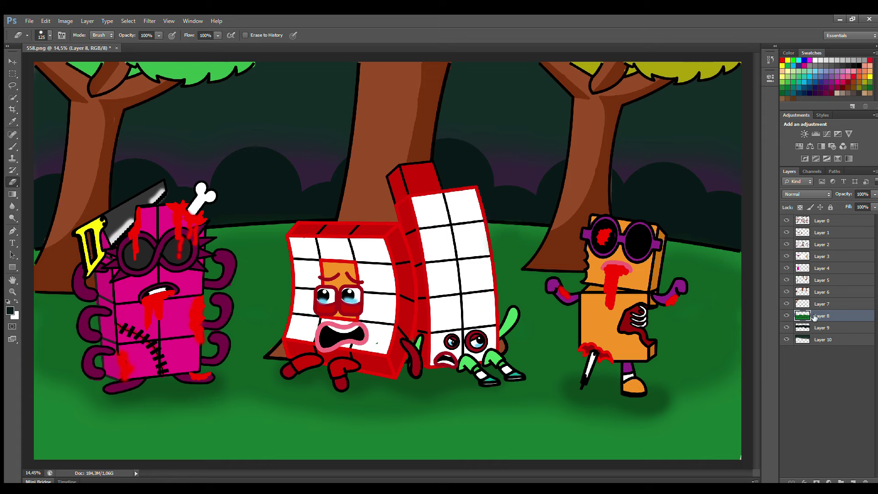
left_click(827, 339)
key("i")
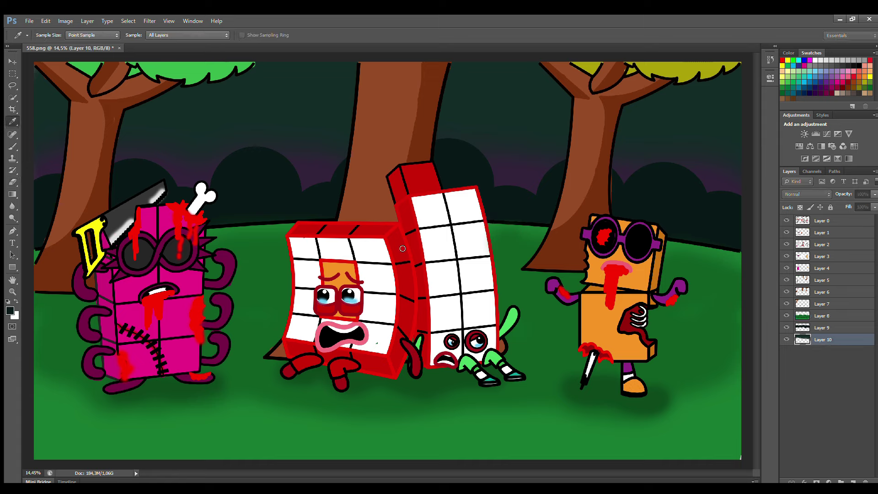
key("e")
left_click(12, 146)
mouse_move(52, 176)
left_mouse_down()
mouse_move(182, 212)
mouse_move(336, 218)
mouse_move(471, 164)
mouse_move(664, 215)
left_mouse_up()
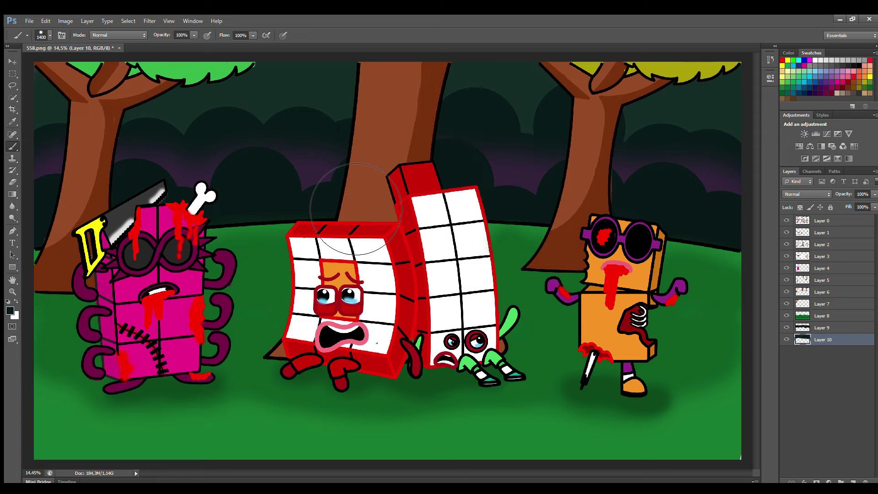
left_click(529, 146)
left_click(352, 135)
left_click_drag(323, 168, 274, 132)
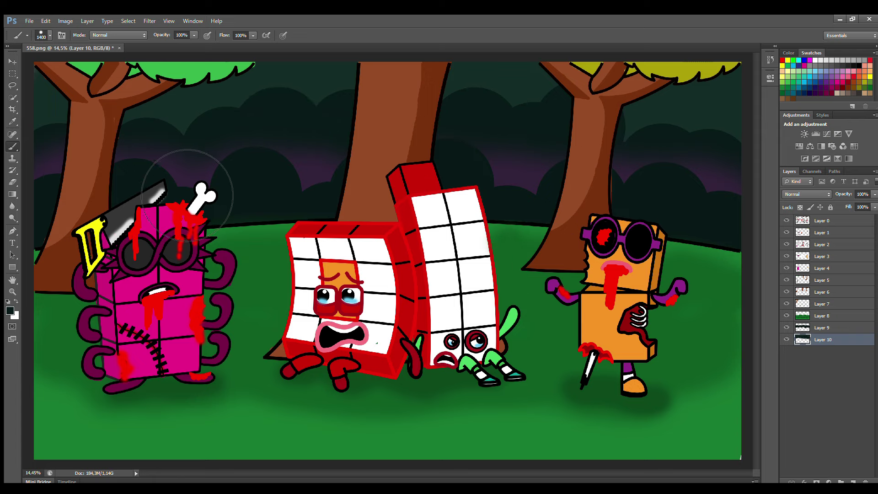